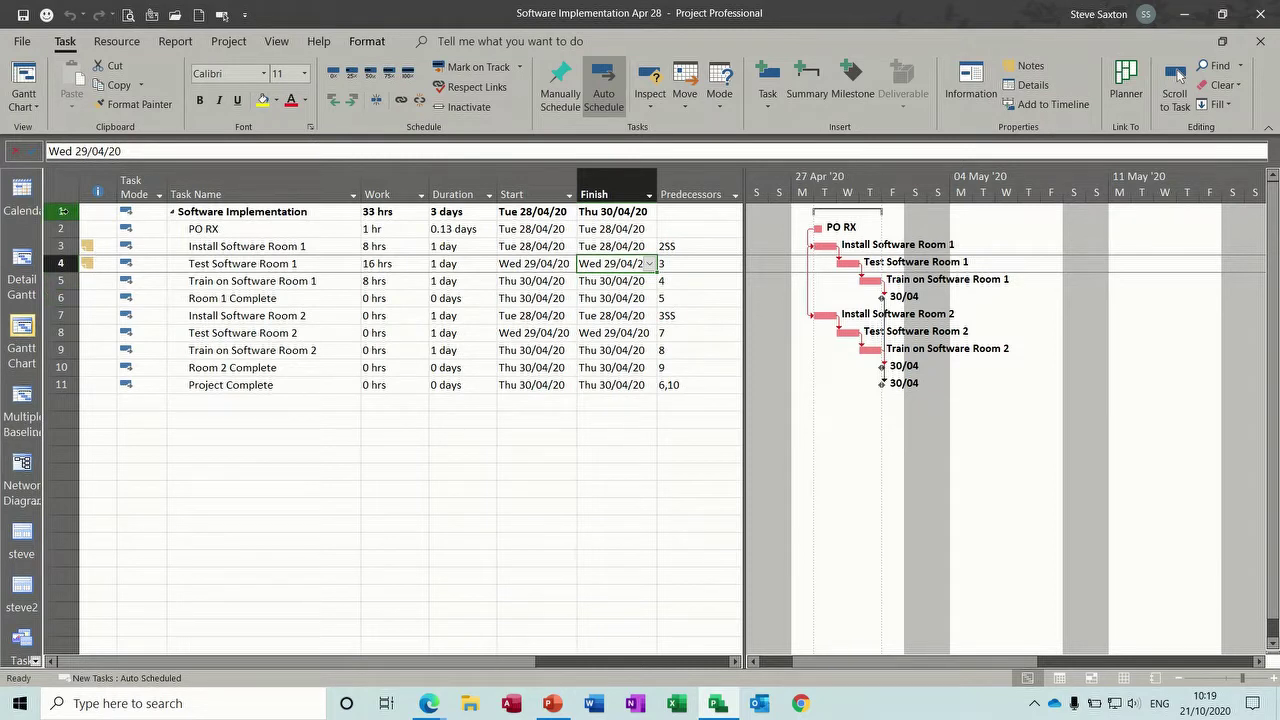
Copy all eleven task rows of the Software Implementation plan.
left_click_drag(62, 211, 76, 385)
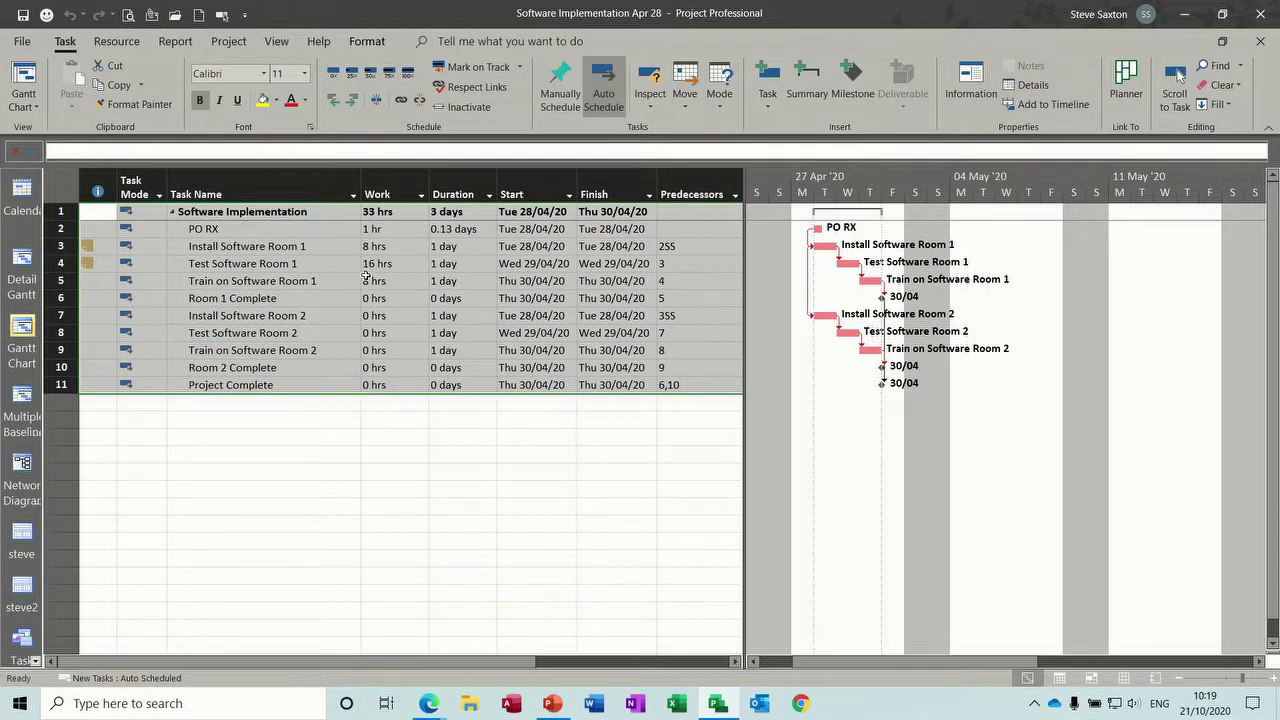
left_click(675, 700)
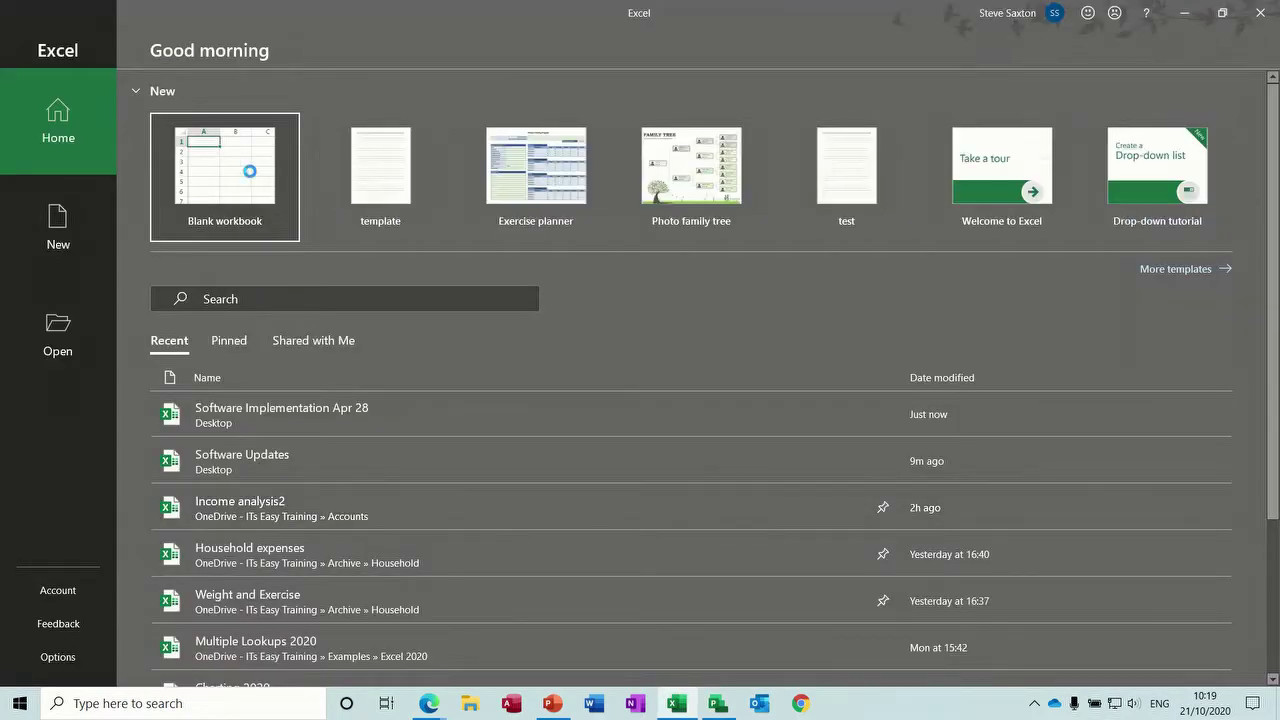
Paste the copied tasks into cell A1 of a new blank workbook as a linked Project object.
left_click(250, 170)
left_click(63, 194)
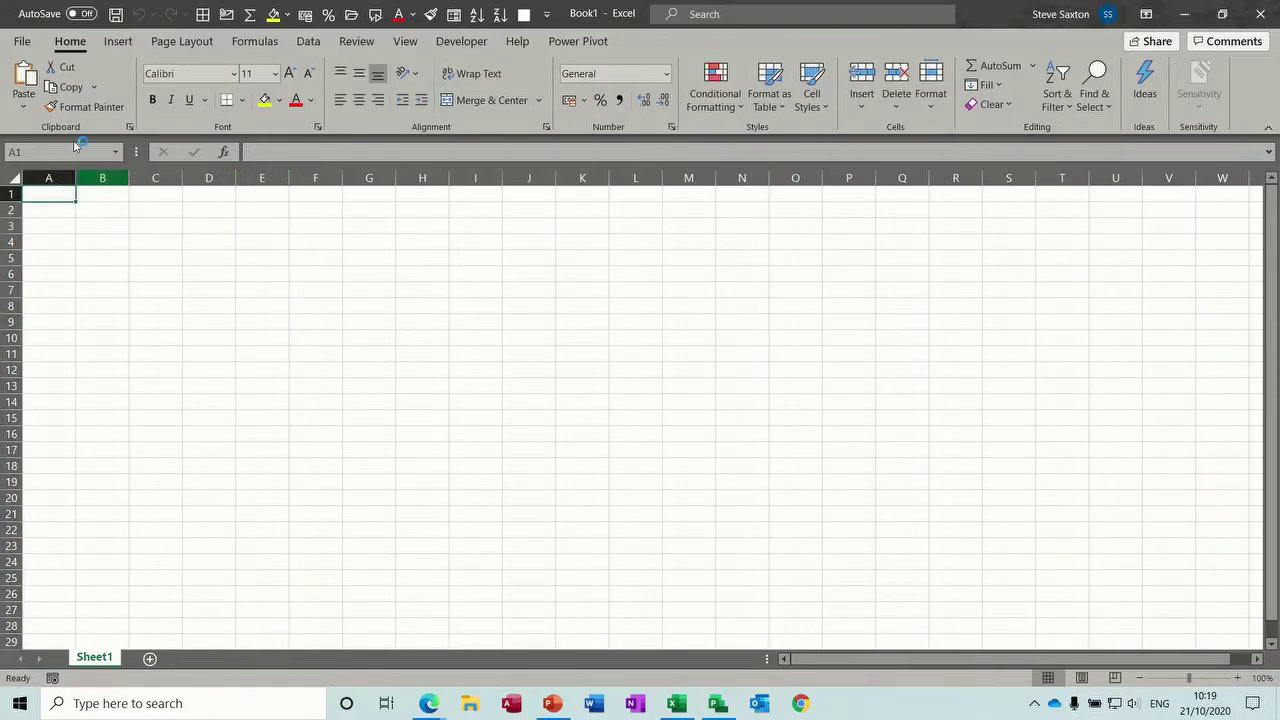
left_click(14, 107)
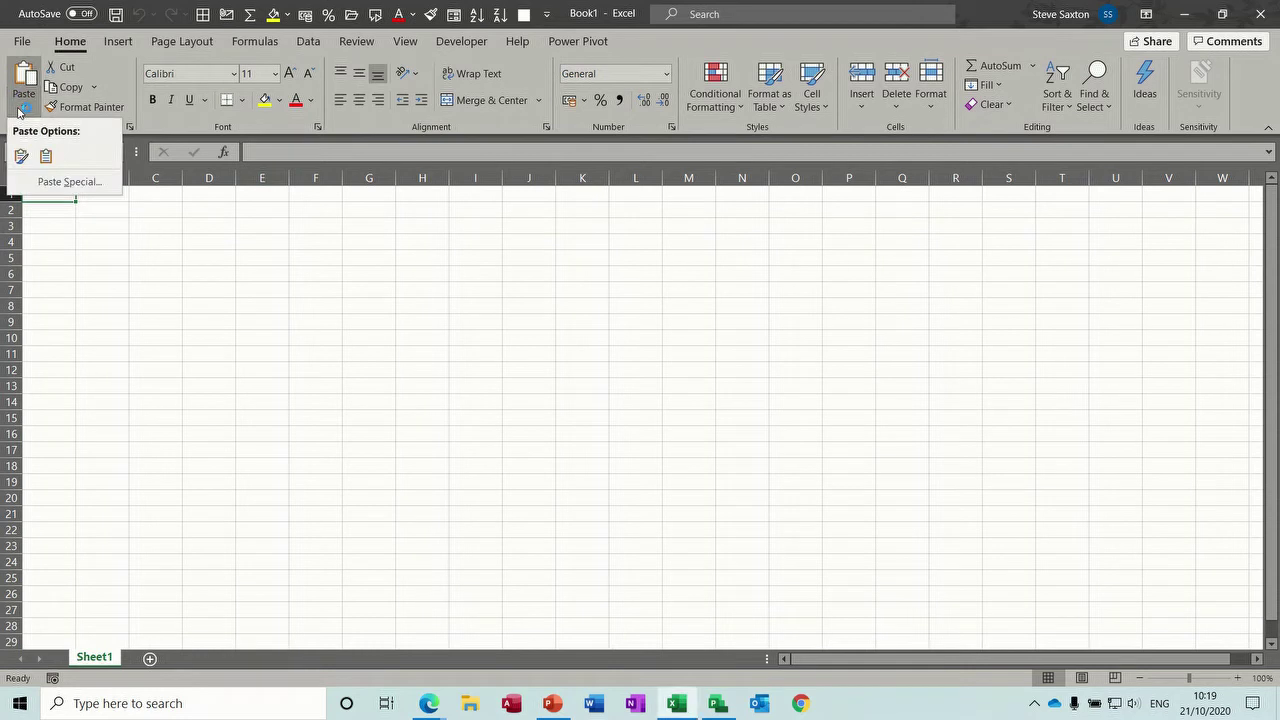
left_click(55, 184)
left_click(320, 273)
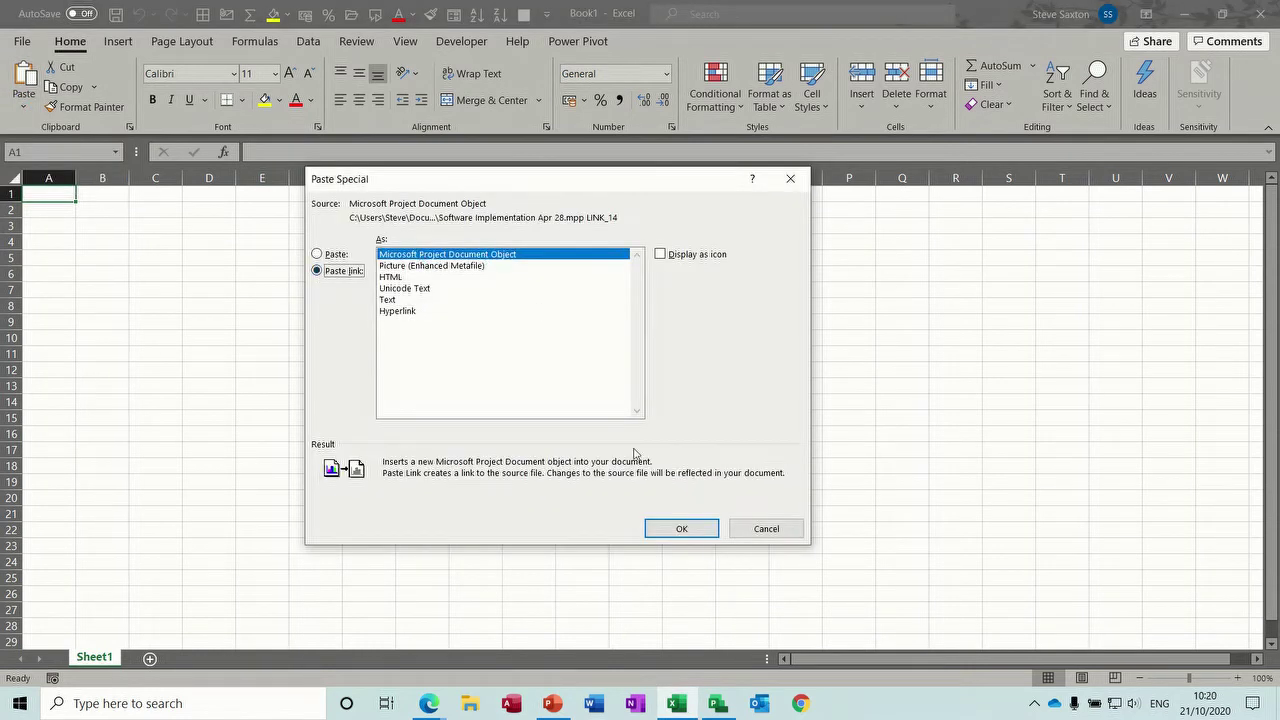
left_click(673, 524)
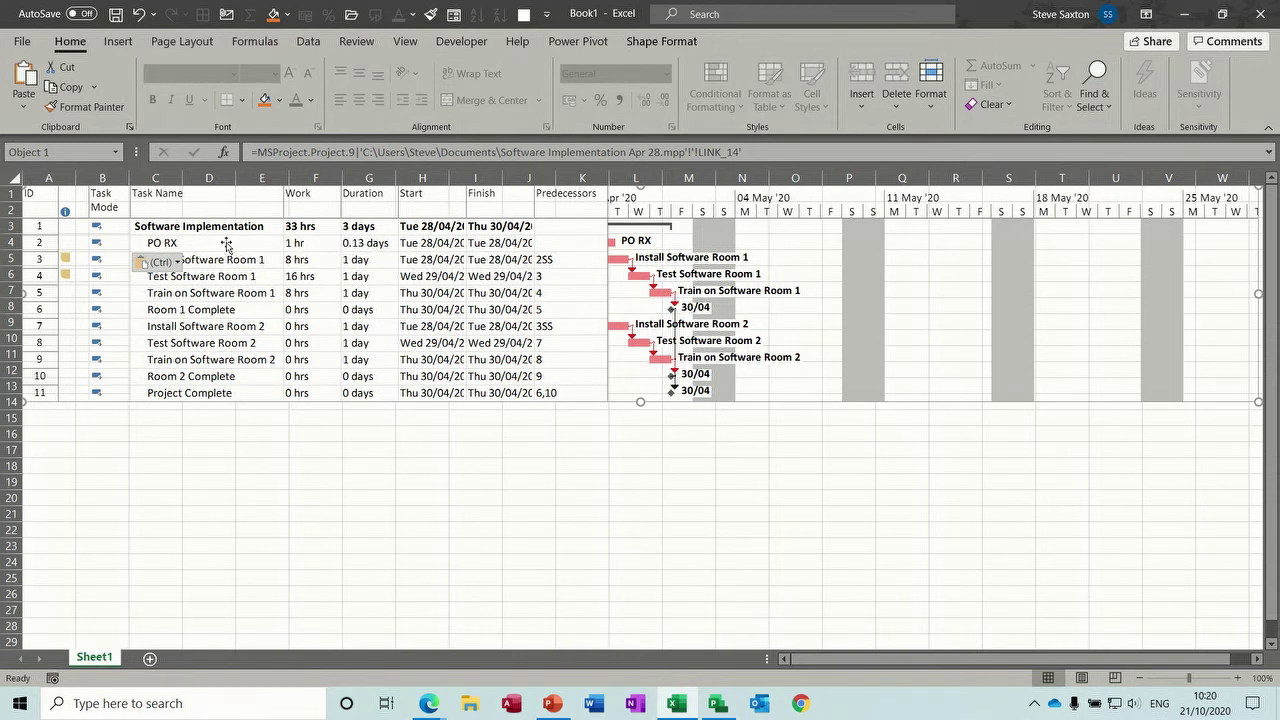
left_click(713, 701)
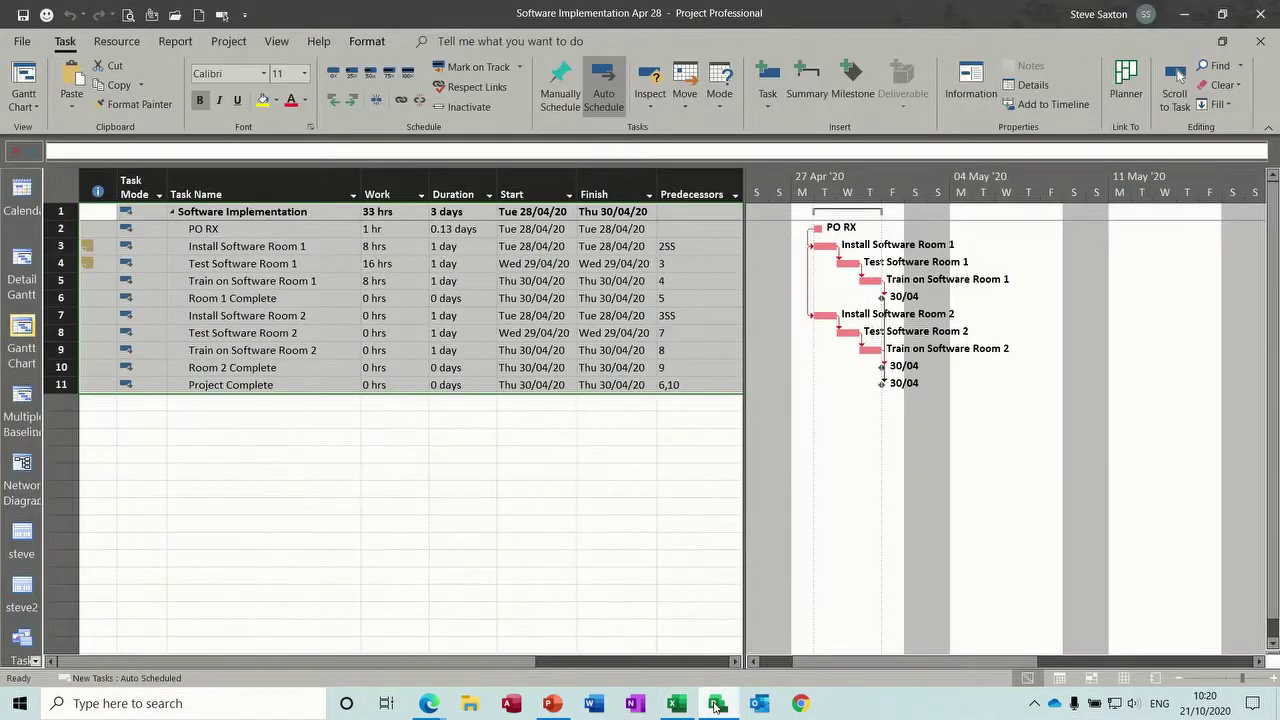
Rename task 2 from PO RX to PO RX 1.
left_click(279, 230)
left_click(141, 148)
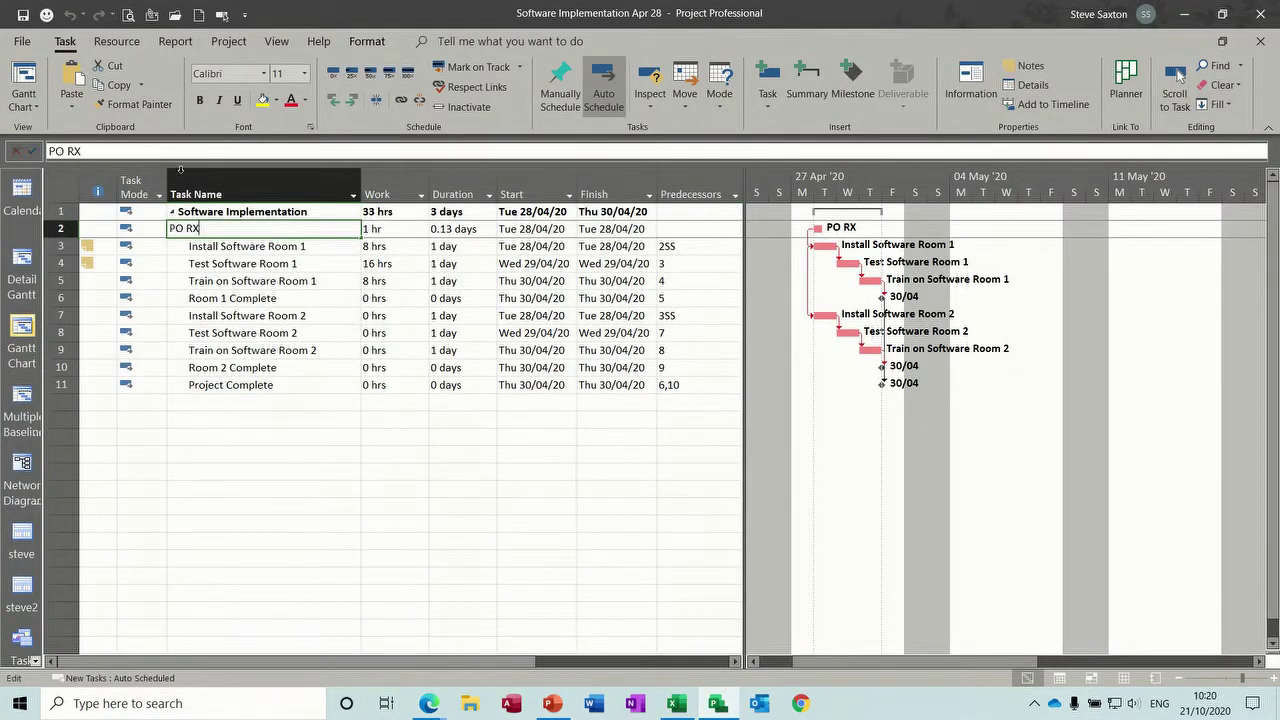
type("1")
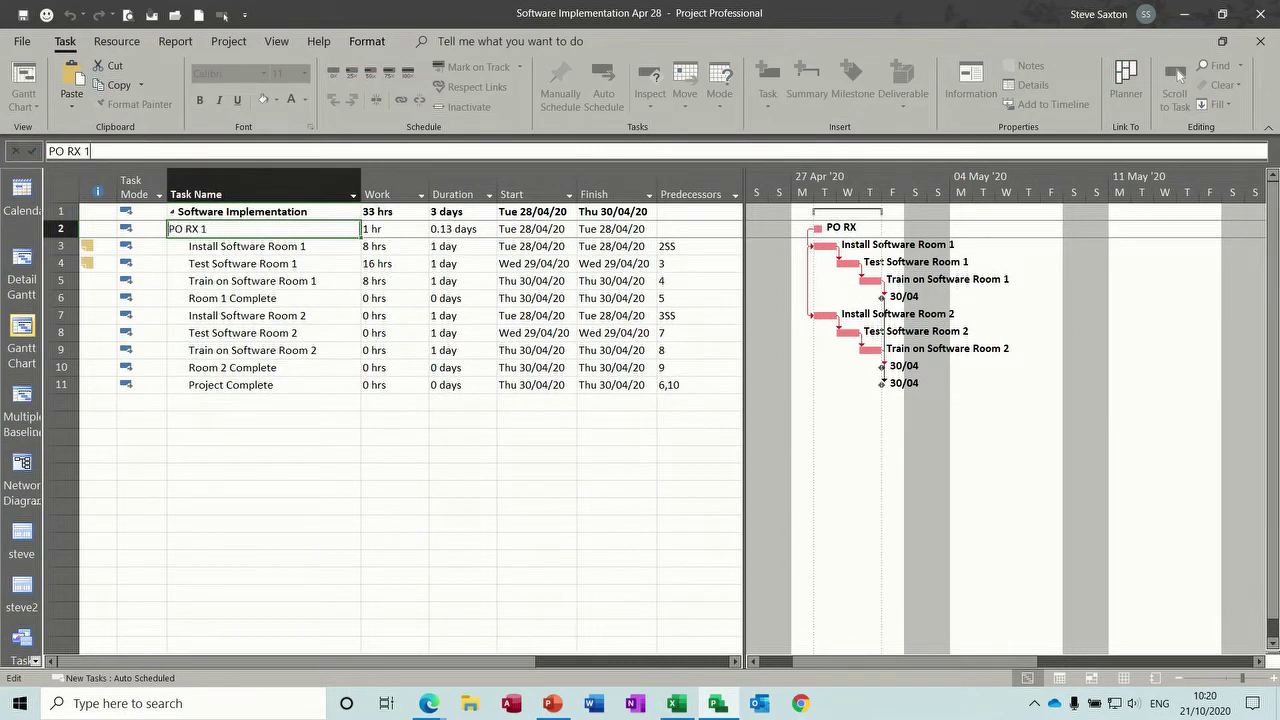
key("Return")
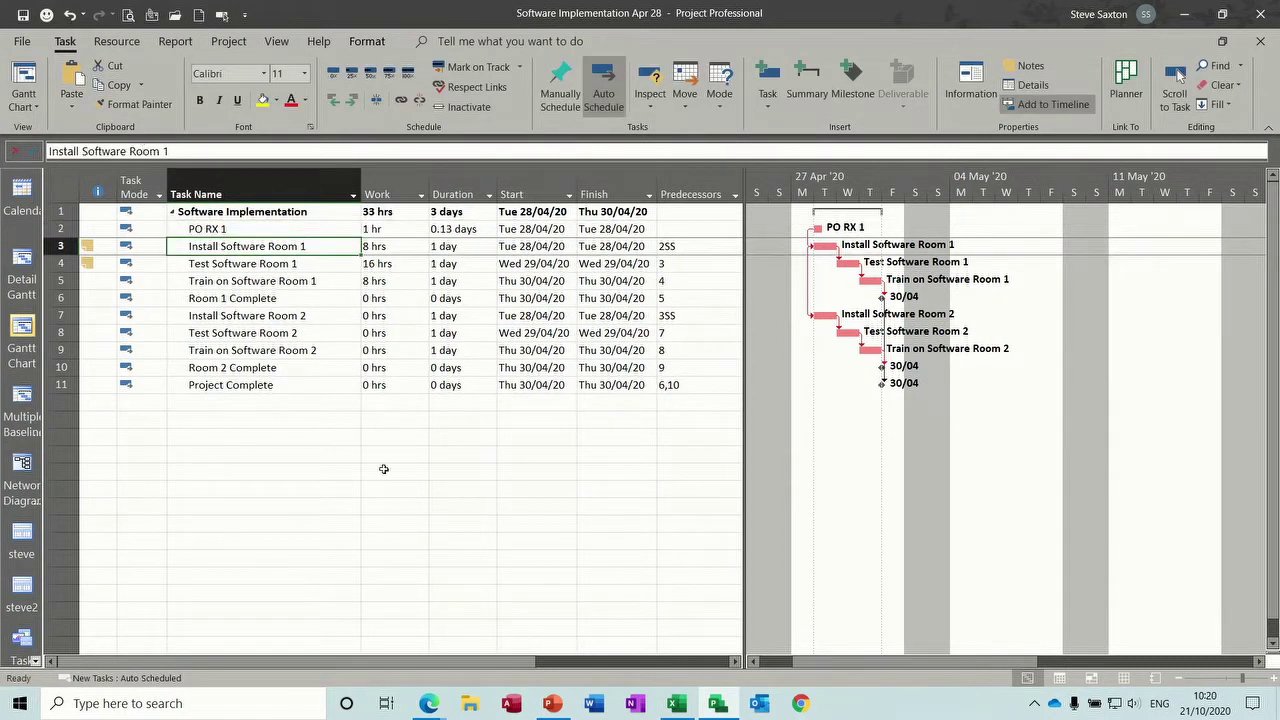
Check the linked task table in Excel, then delete the linked object from Sheet1.
left_click(673, 705)
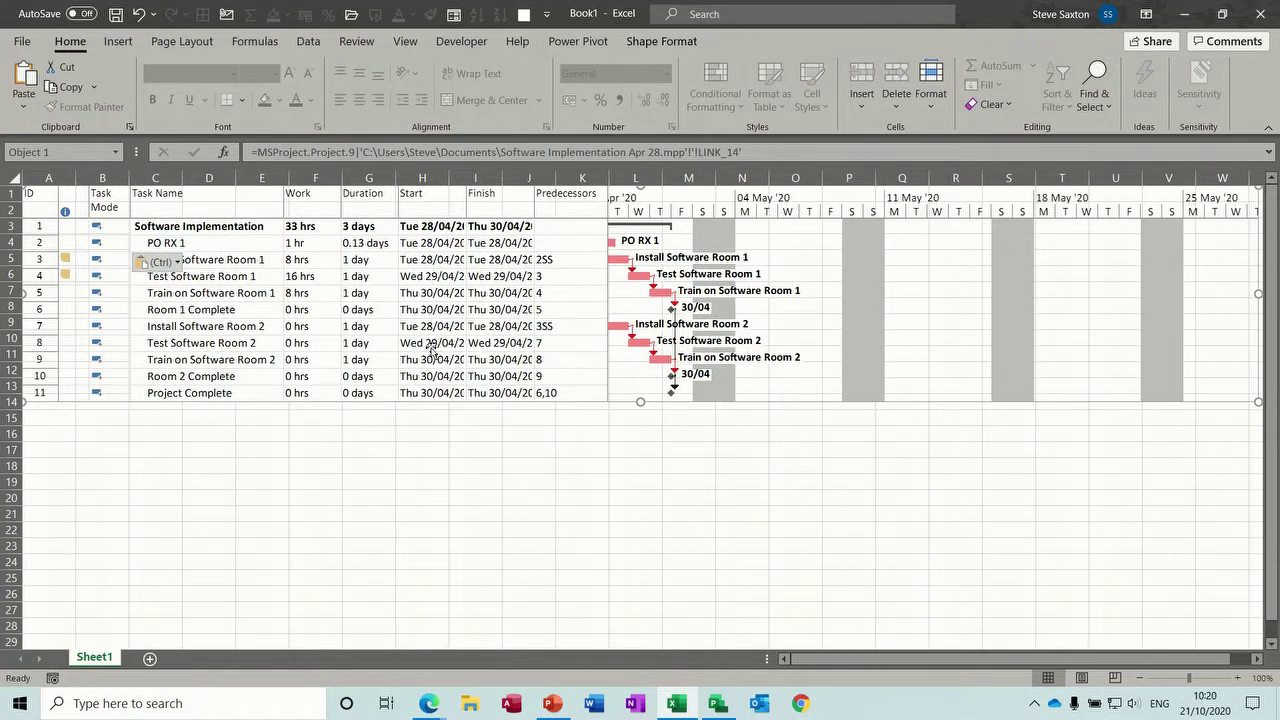
key("Delete")
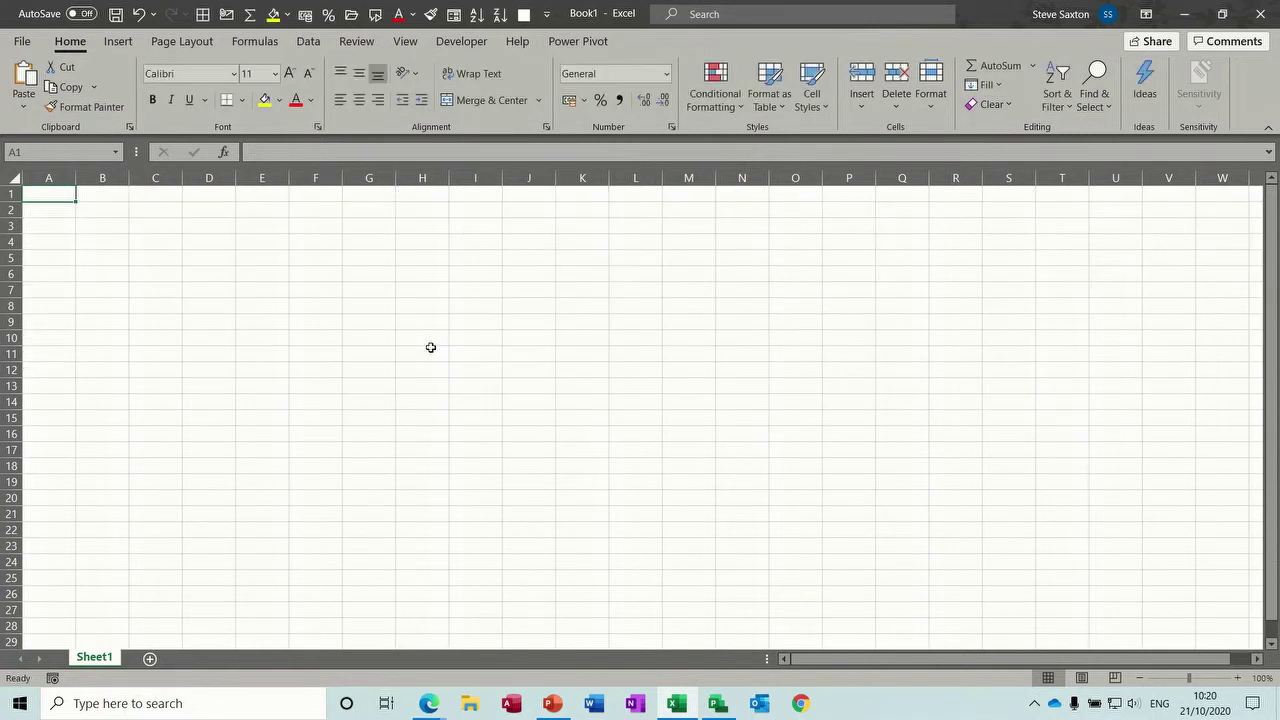
Copy the Task Name through Finish columns for all eleven tasks in Project.
left_click(718, 702)
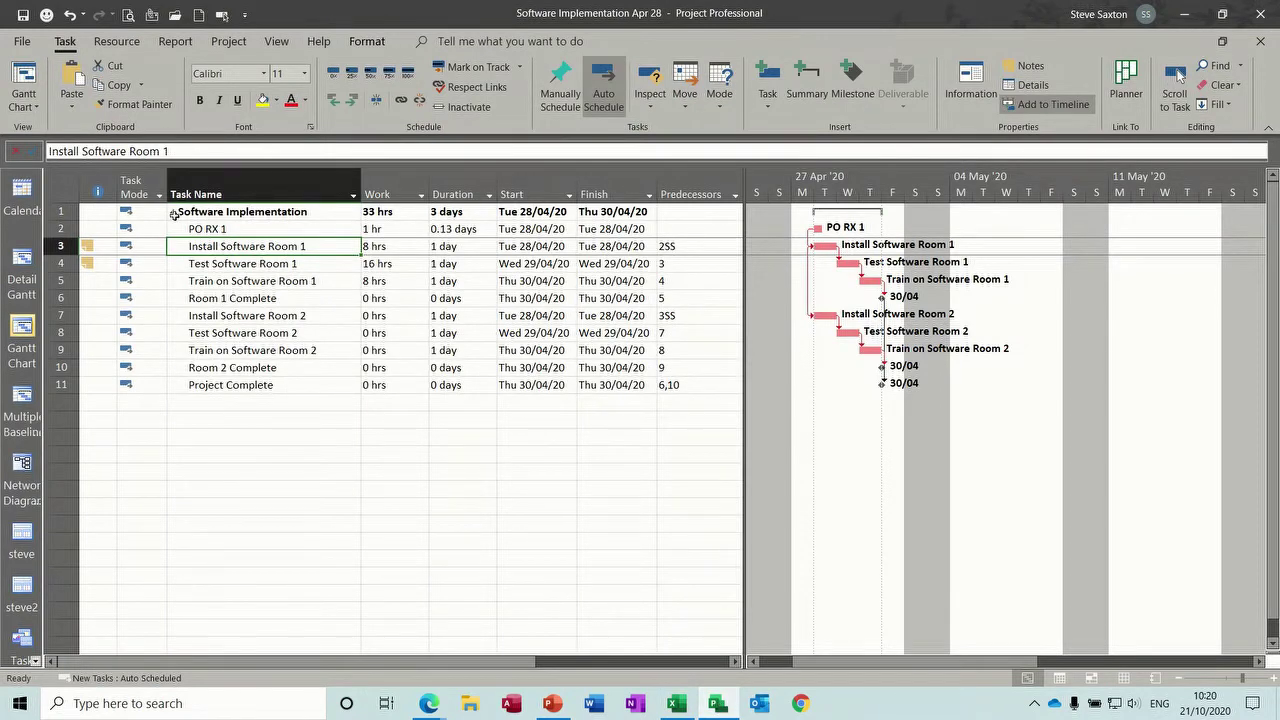
left_click_drag(195, 212, 641, 381)
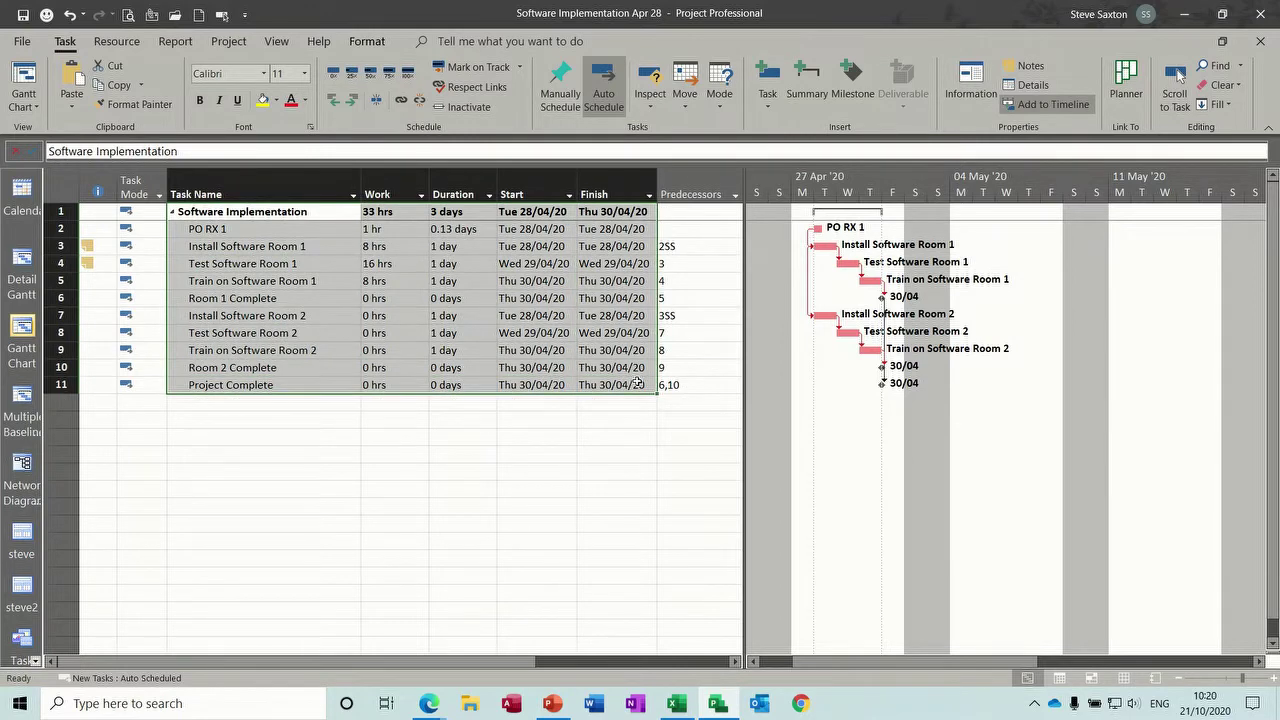
left_click(677, 708)
Paste the task columns into Sheet1, then undo the paste to leave the sheet empty.
type("Task Name\tWork\tDuration\tStart\tFinish Software Implementation\t33 hrs\t3 days\tTue 28/04/20\tThu 30/04/20 PO RX 1\t1 hr\t0.13 days\tTue 28/04/20\tTue 28/04/20 Install Software Room 1\t8 hrs\t1 day\tTue 28/04/20\tTue 28/04/20 Test Software Room 1\t16 hrs\t1 day\tWed 29/04/20\tWed 29/04/20 Train on Software Room 1\t8 hrs\t1 day\tThu 30/04/20\tThu 30/04/20 Room 1 Complete\t0 hrs\t0 days\tThu 30/04/20\tThu 30/04/20 Install Software Room 2\t0 hrs\t1 day\tTue 28/04/20\tTue 28/04/20 Test Software Room 2\t0 hrs\t1 day\tWed 29/04/20\tWed 29/04/20 Train on Software Room 2\t0 hrs\t1 day\tThu 30/04/20\tThu 30/04/20 Room 2 Complete\t0 hrs\t0 days\tThu 30/04/20\tThu 30/04/20 Project Complete\t0 hrs\t0 days\tThu 30/04/20\tThu 30/04/20")
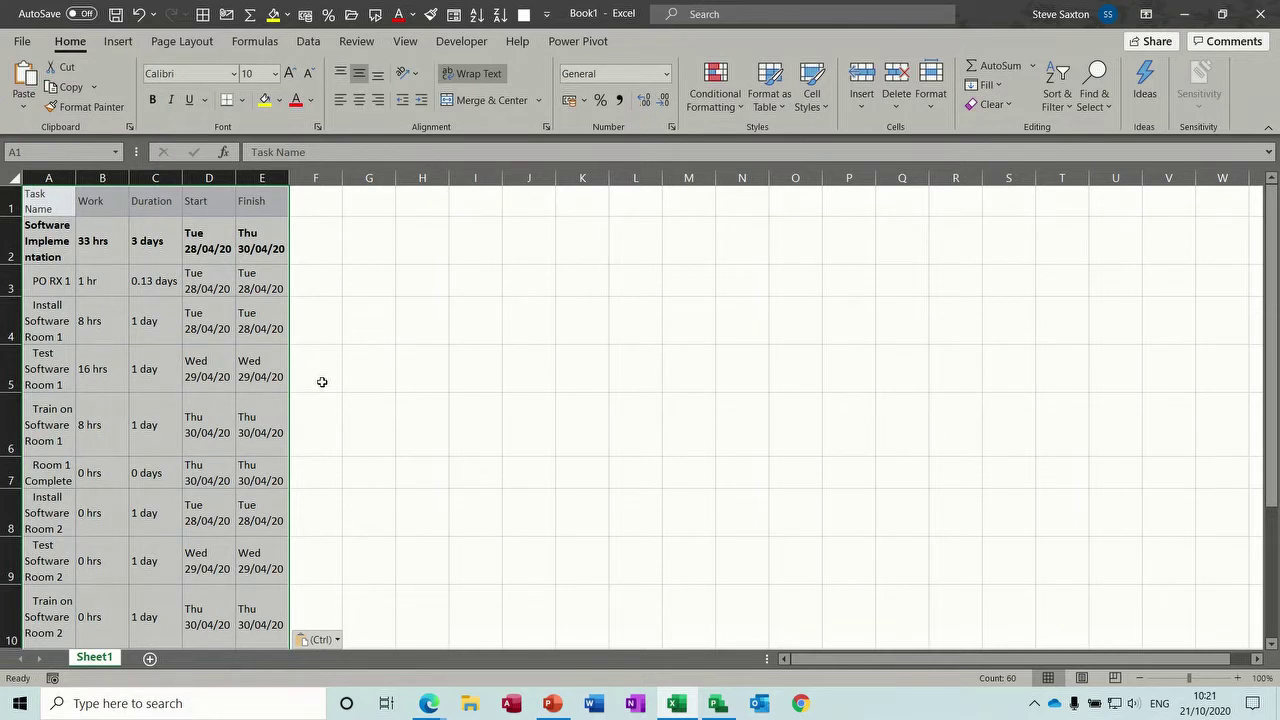
key("ctrl+z")
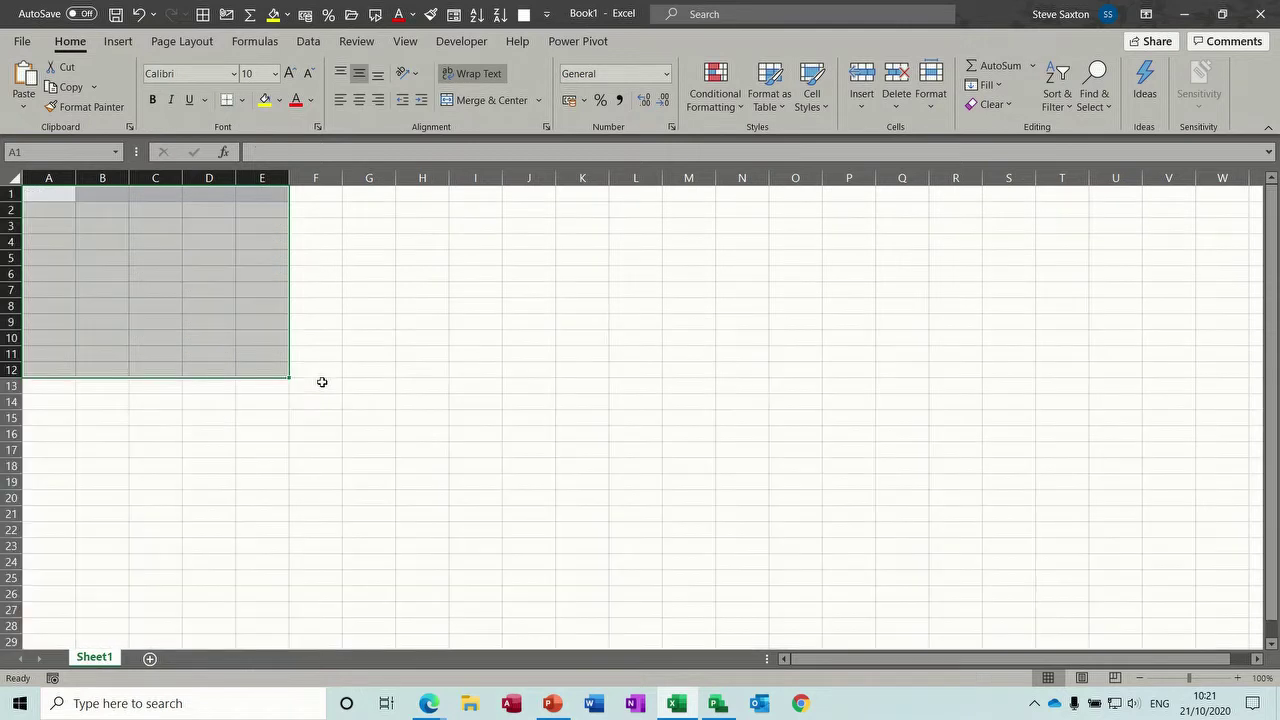
left_click(88, 206)
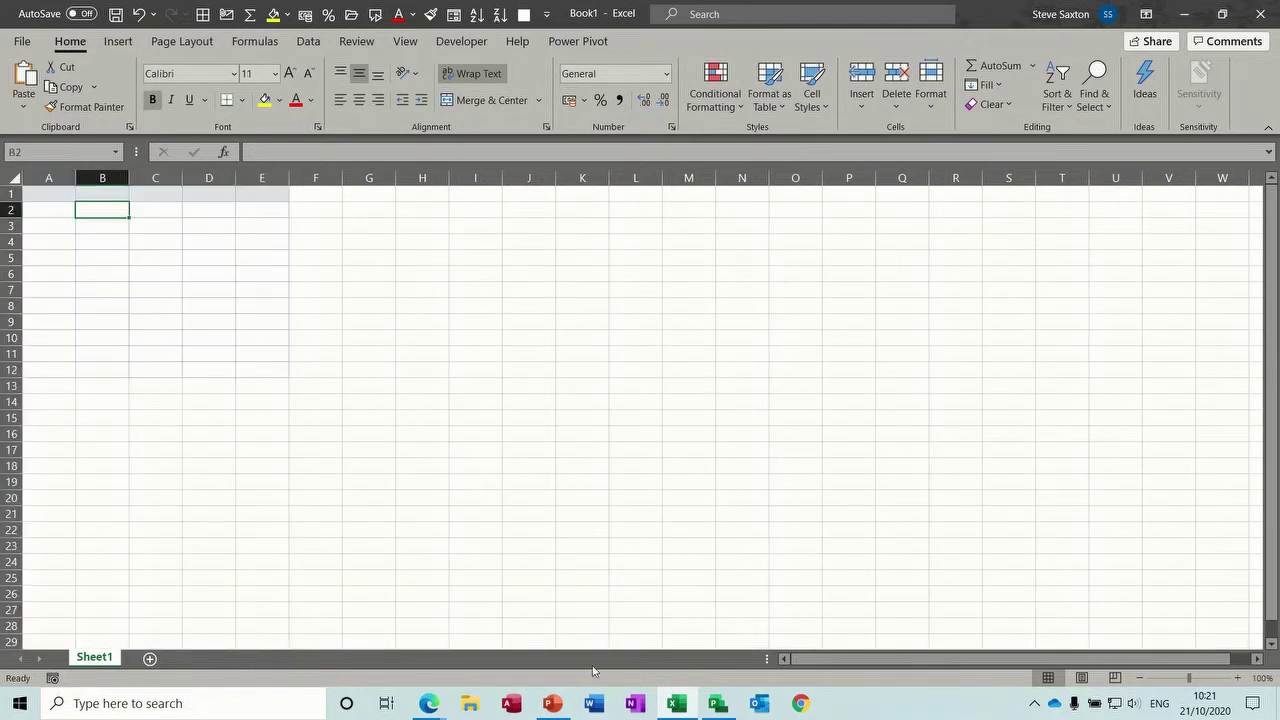
left_click(718, 704)
Save the plan to the Desktop as an Excel Workbook, replacing the existing file.
left_click(450, 416)
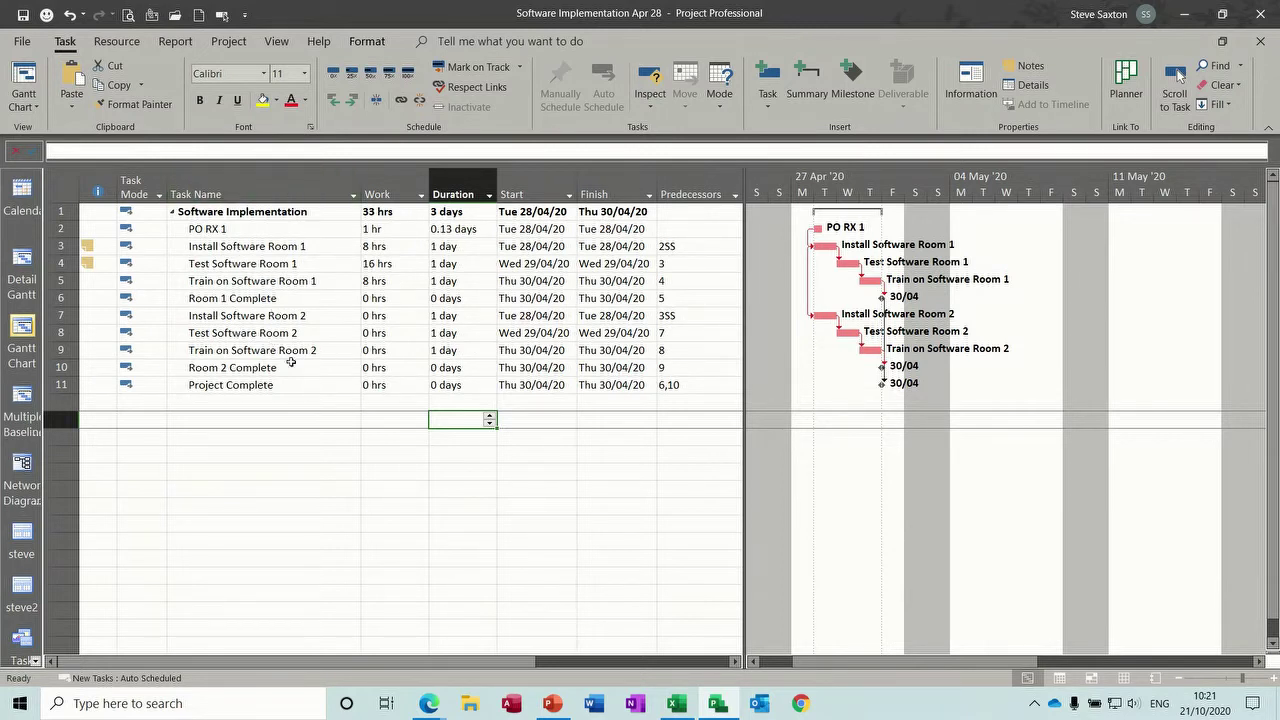
left_click(21, 41)
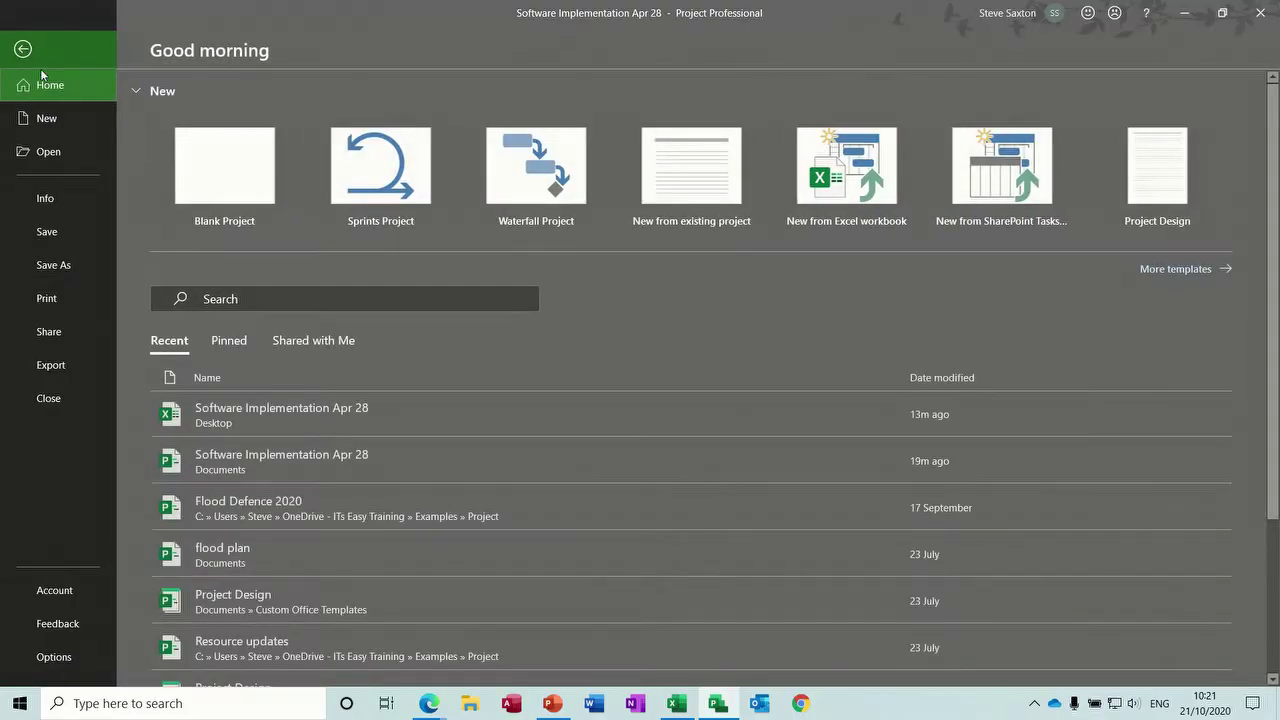
left_click(57, 265)
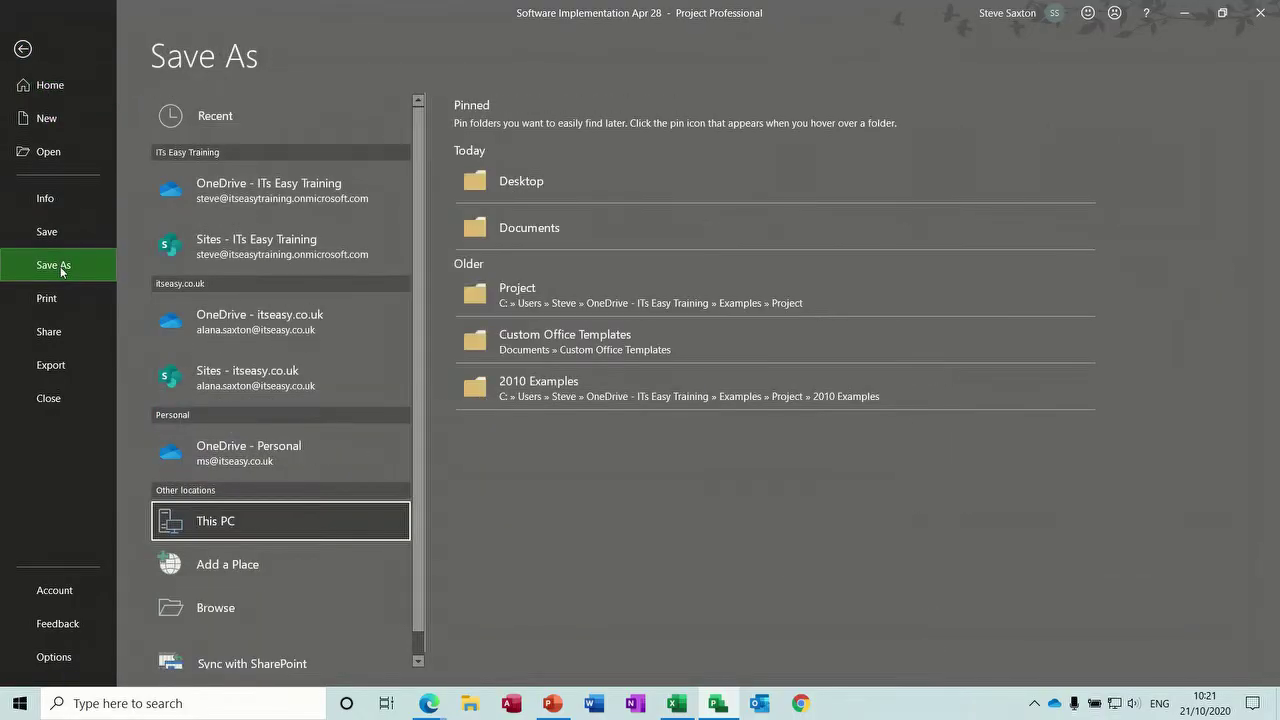
left_click(216, 608)
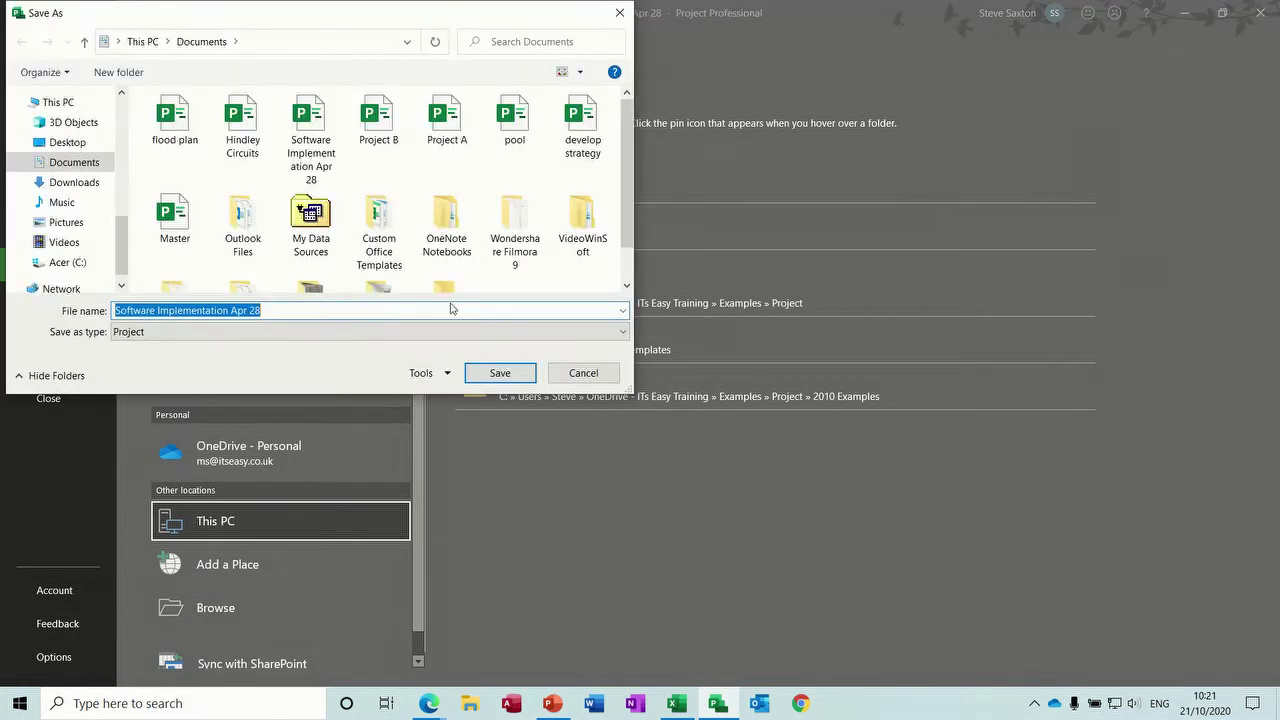
left_click(70, 145)
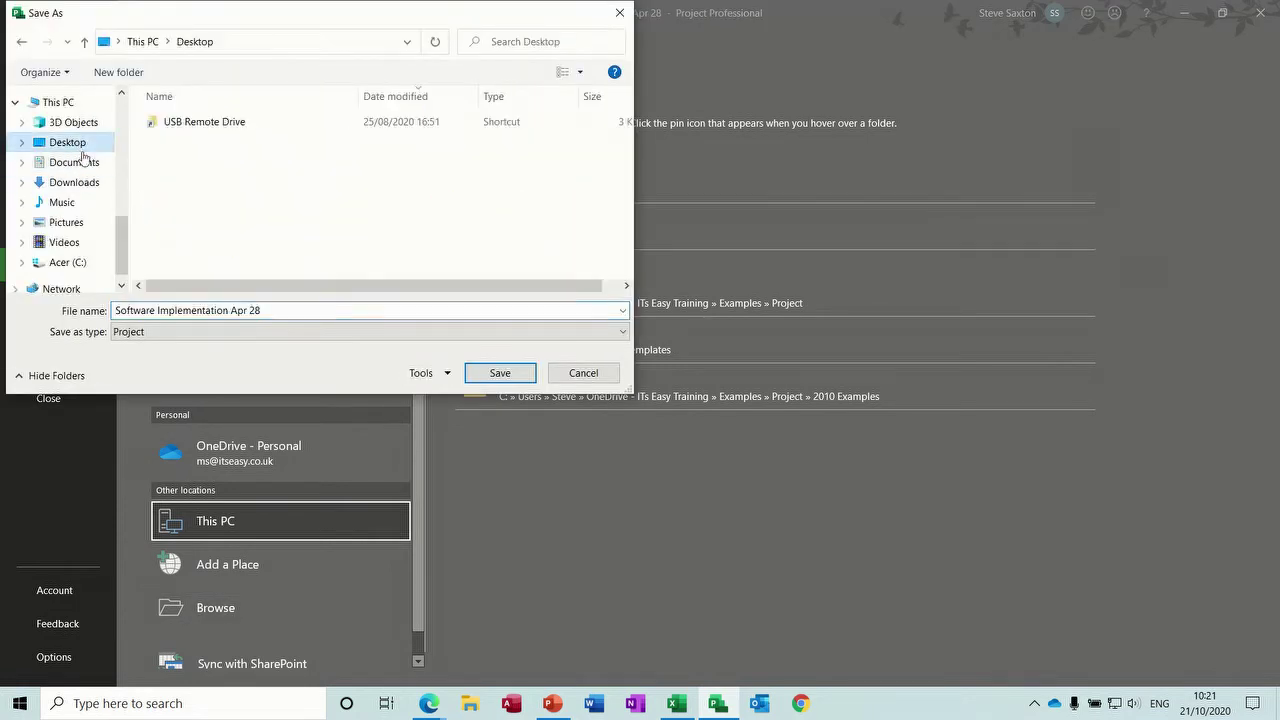
left_click(178, 334)
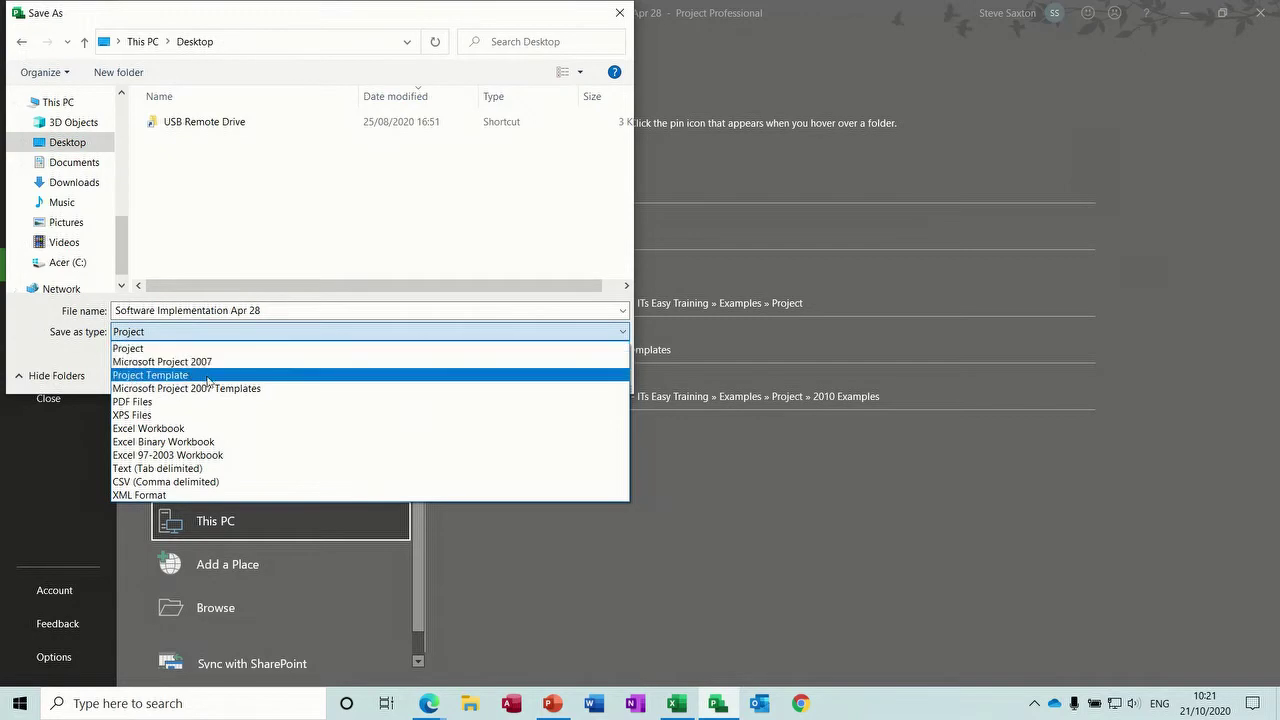
left_click(202, 429)
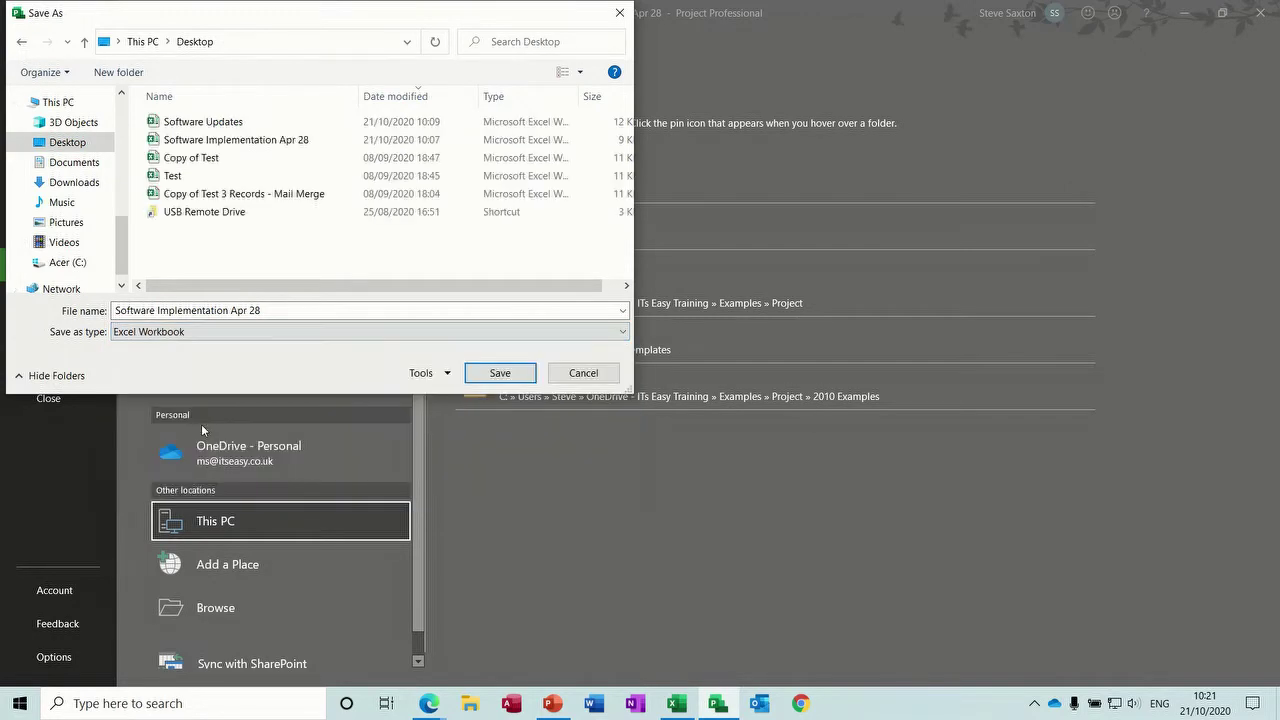
left_click(483, 371)
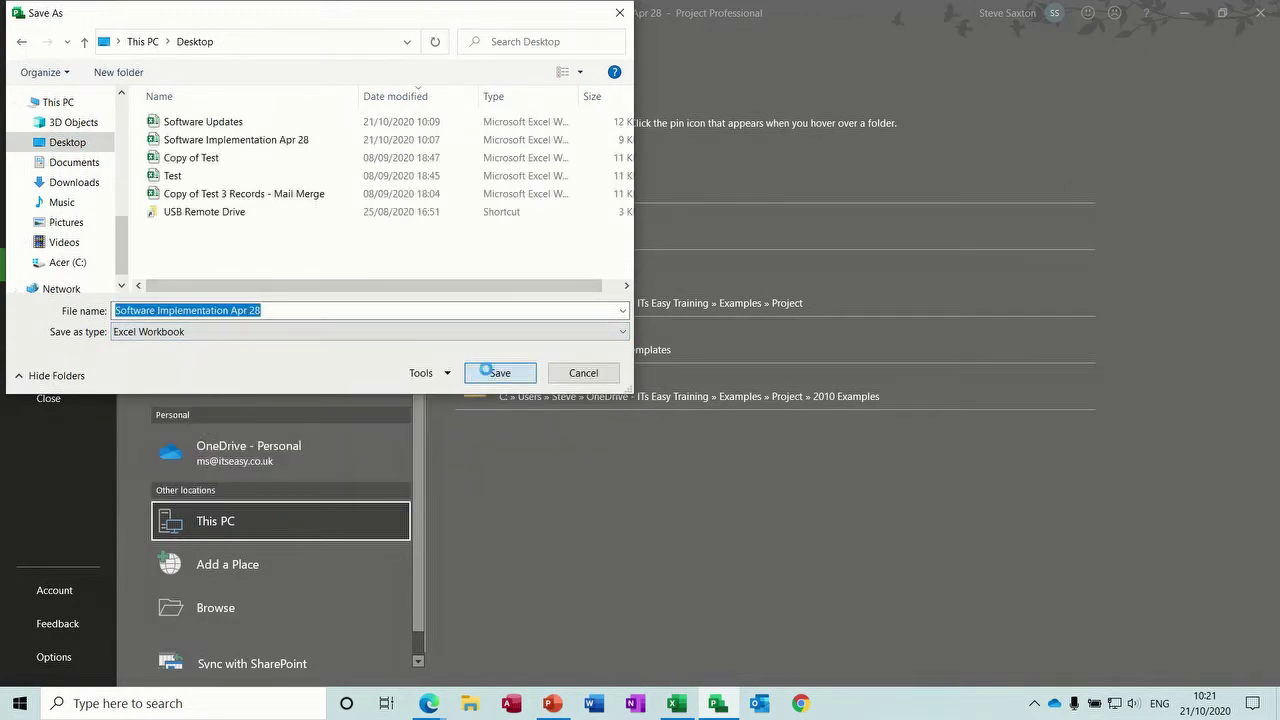
left_click(677, 353)
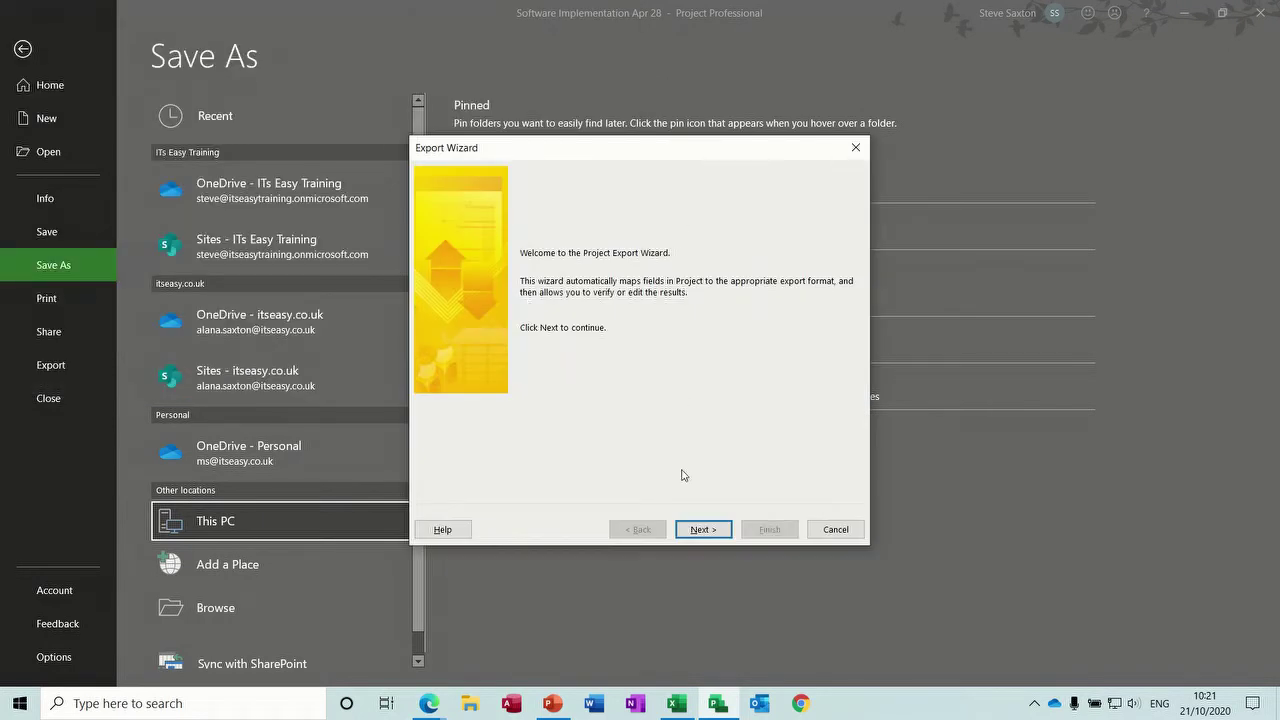
Export the selected data with a new map covering Tasks, with headers included.
left_click(703, 528)
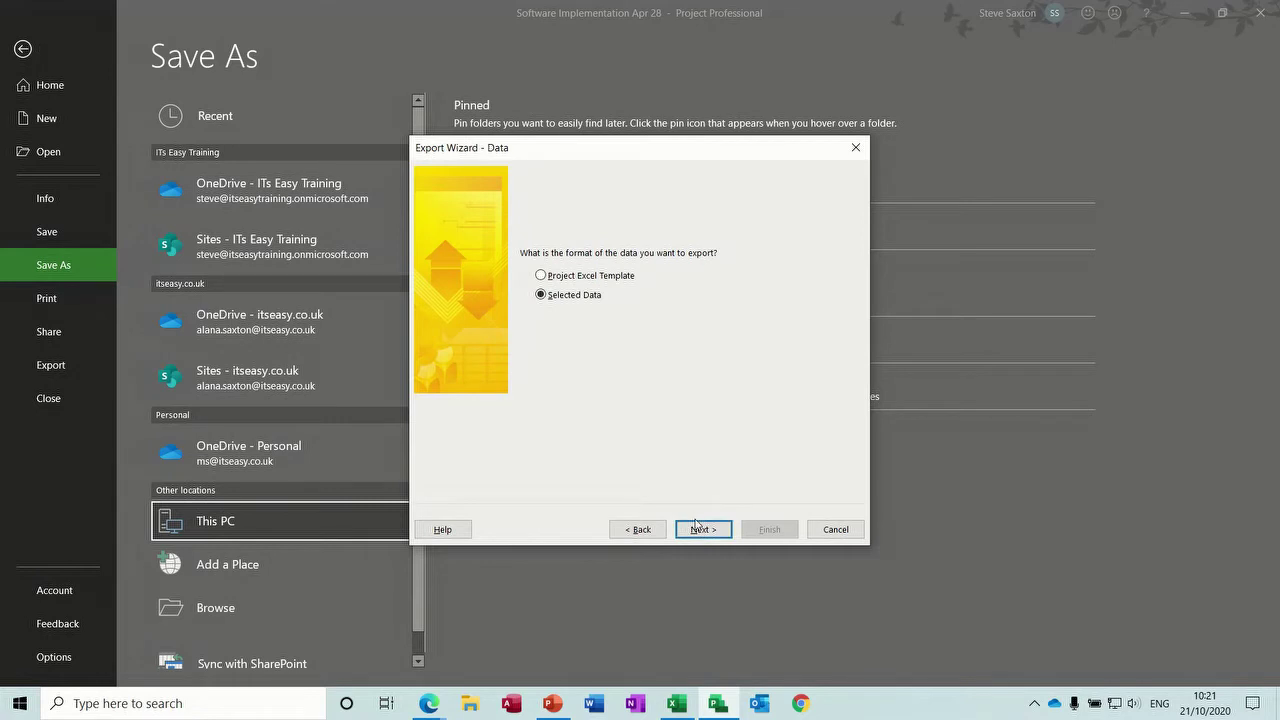
left_click(699, 528)
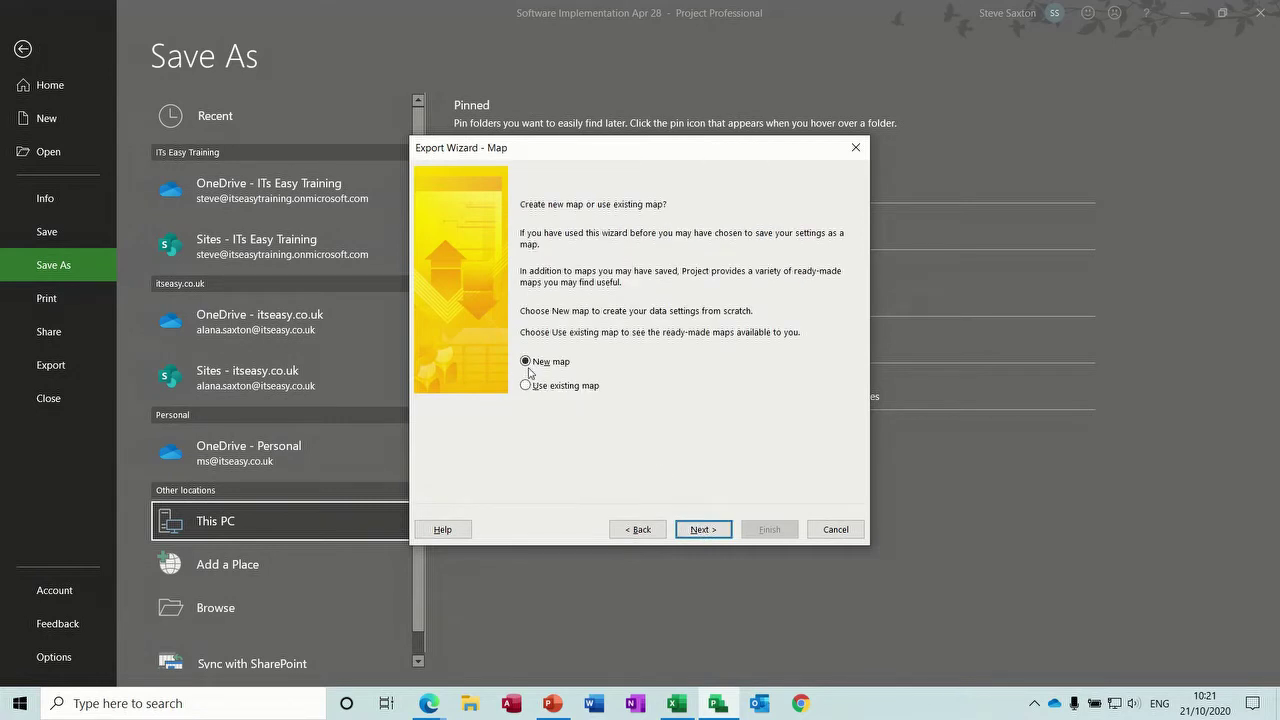
left_click(703, 530)
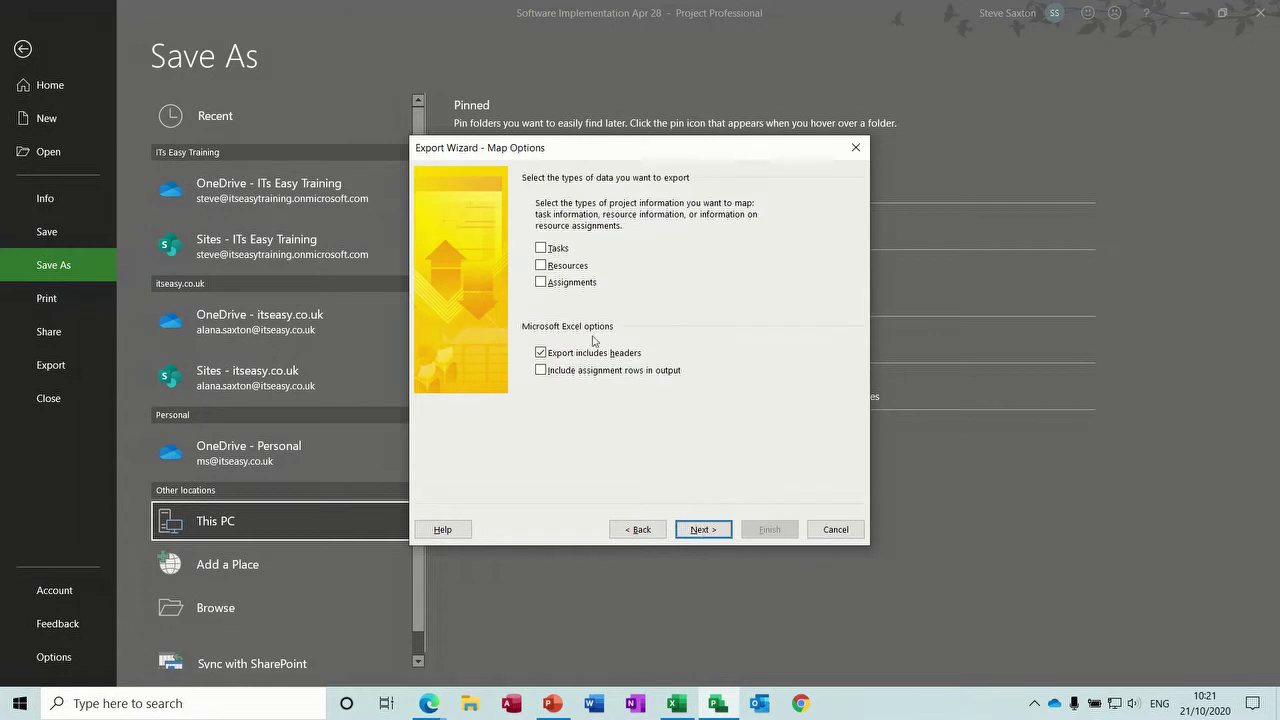
left_click(541, 251)
left_click(702, 529)
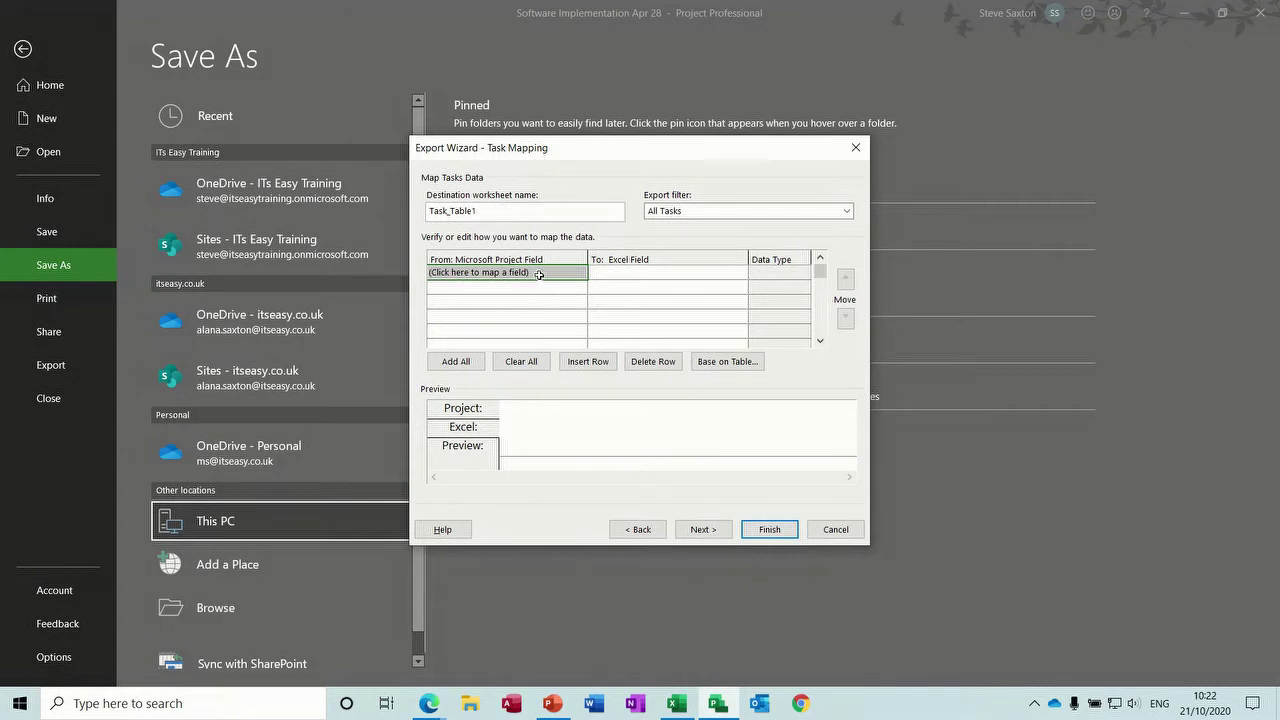
Map the ID, Name and Start task fields into Task_Table1.
left_click(530, 275)
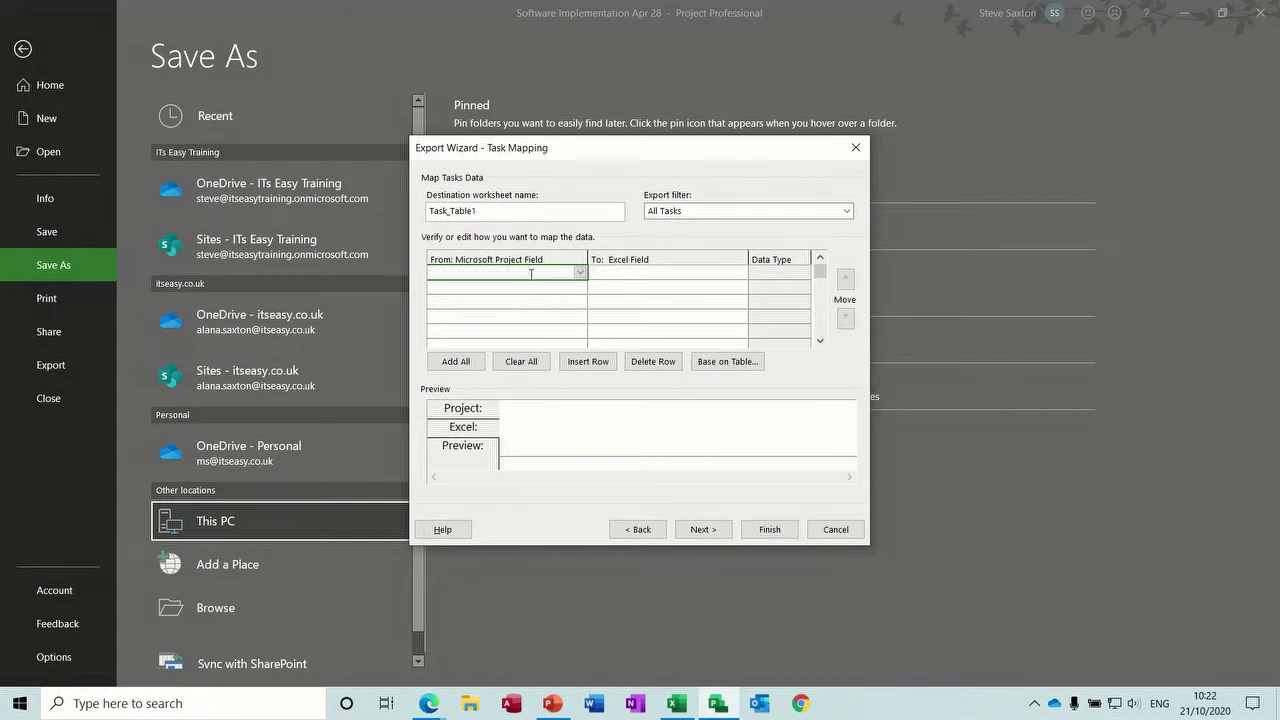
type("Id")
left_click(534, 287)
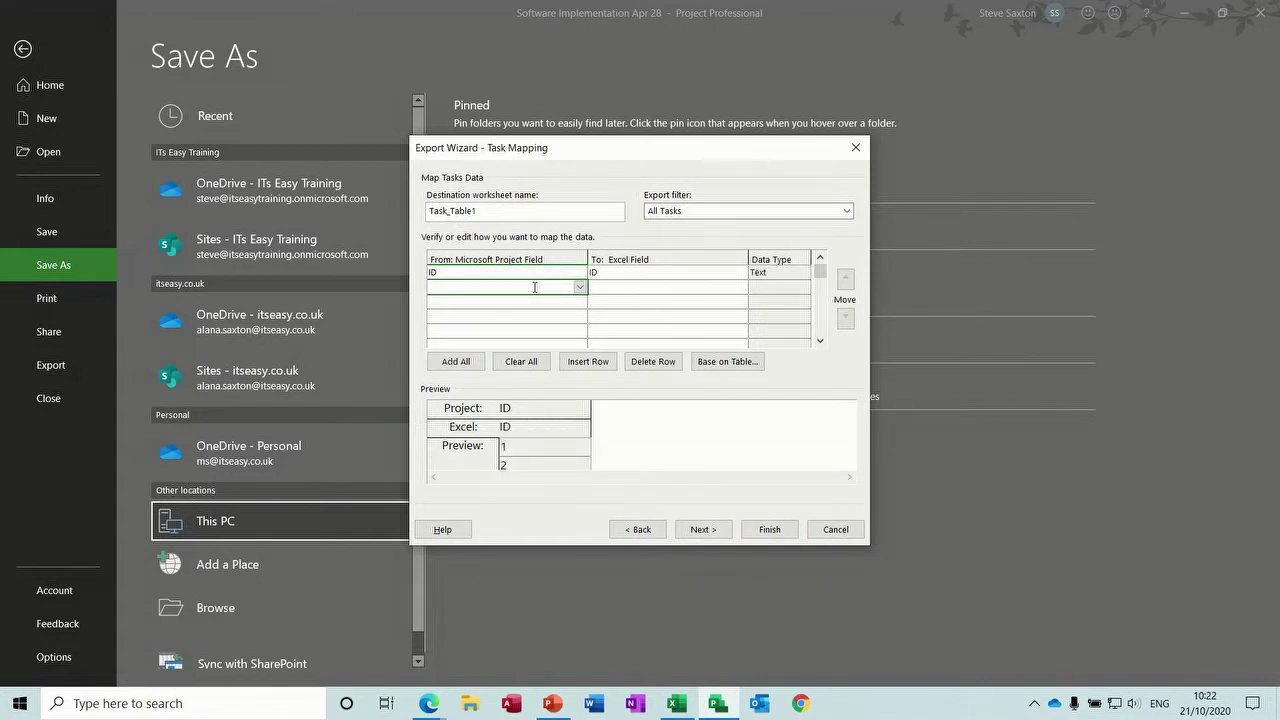
type("Name")
key("Return")
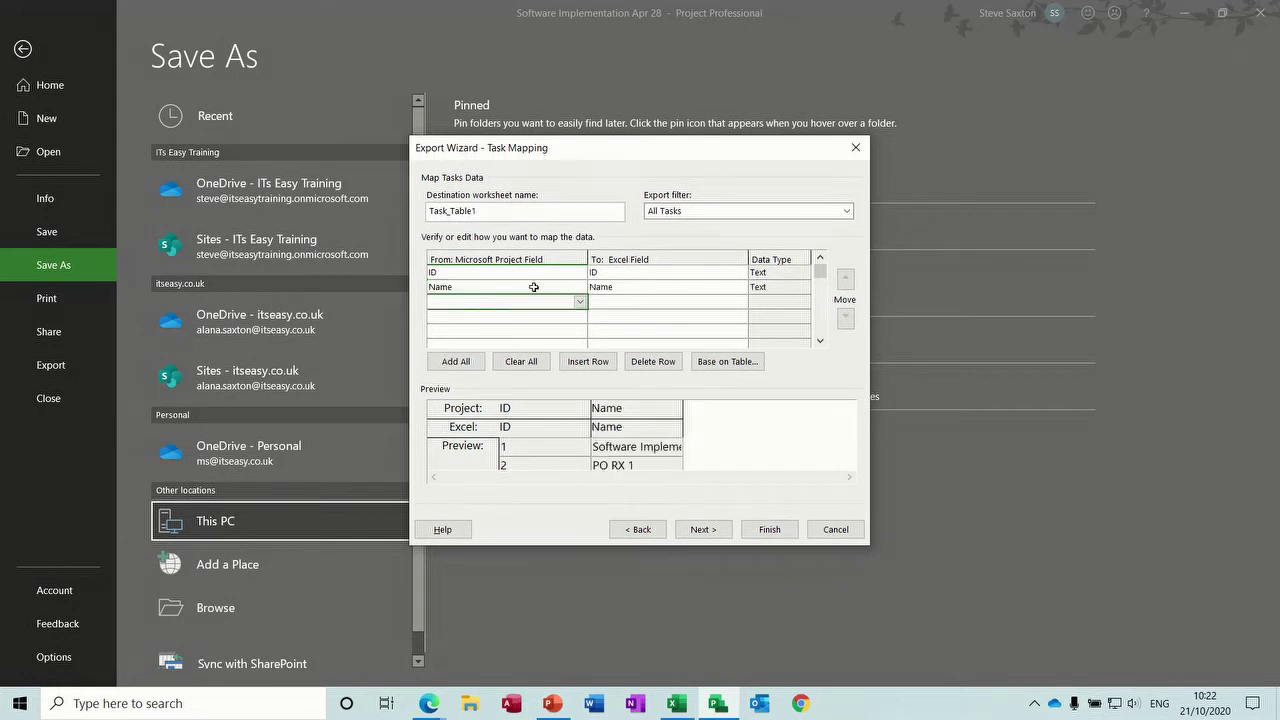
type("Start")
key("Return")
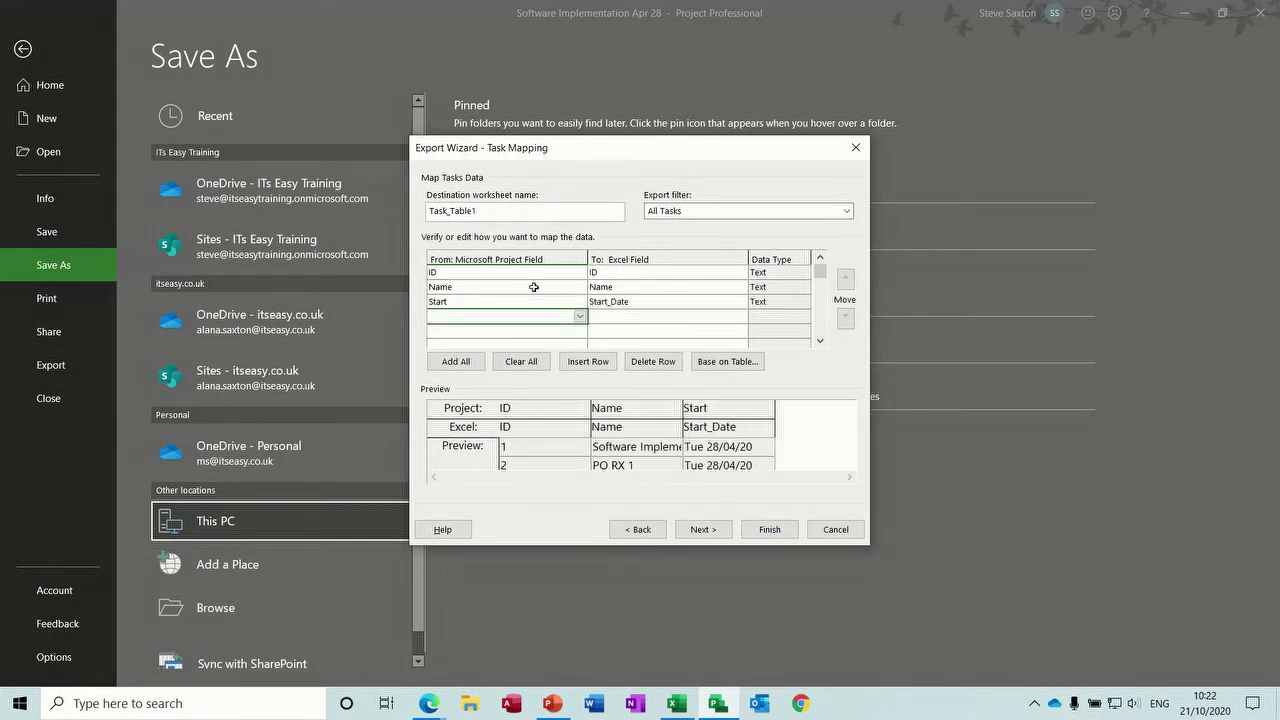
Map the Finish, Duration and % Complete task fields.
type("Finish")
key("Return")
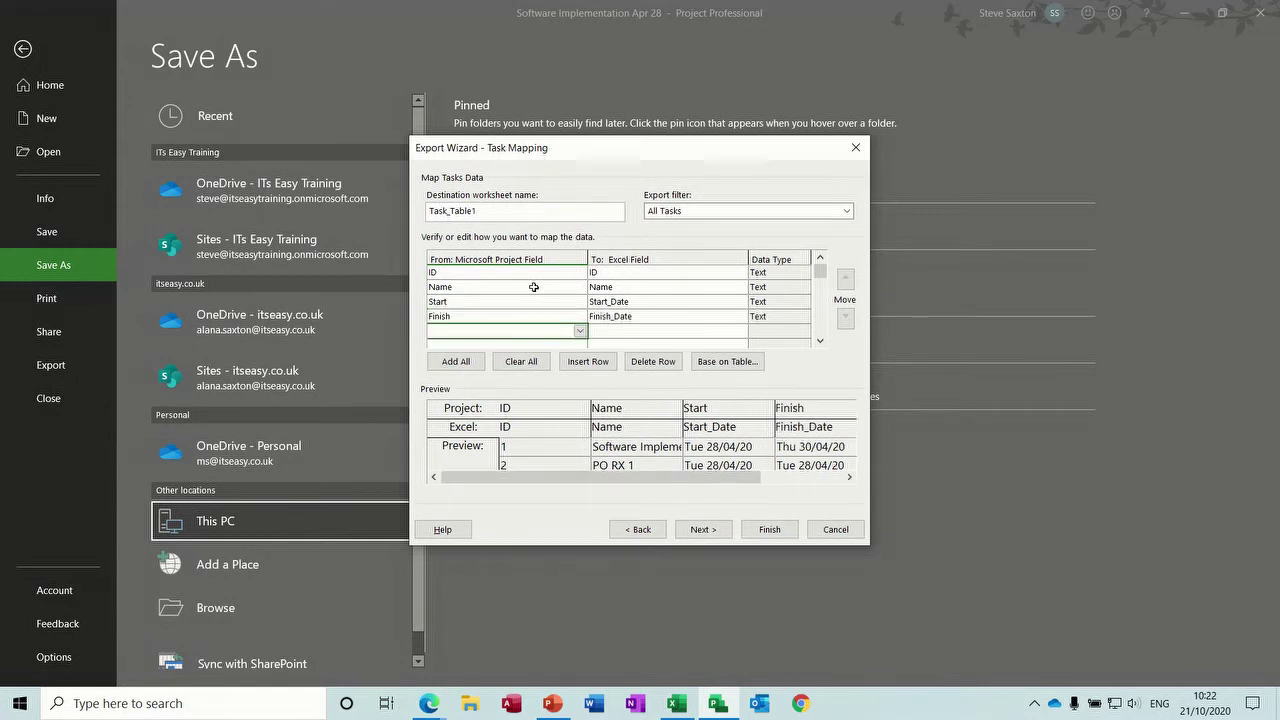
type("Duration")
key("Return")
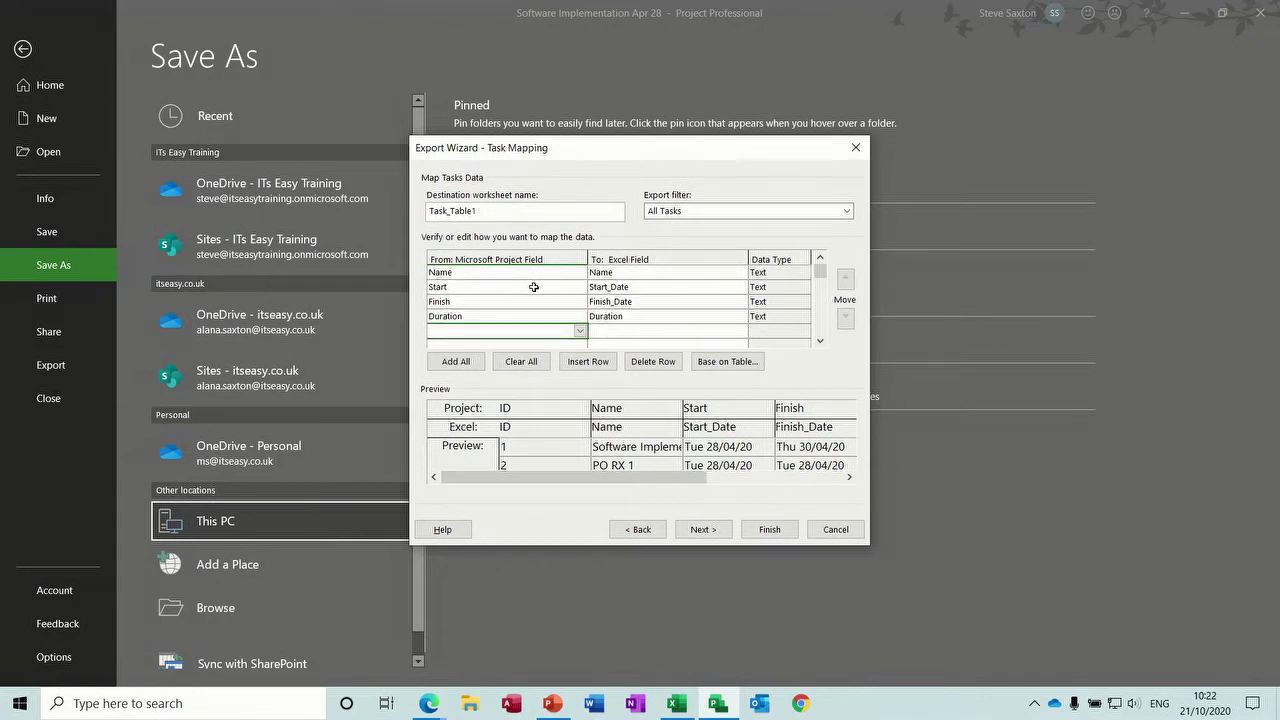
type("% Complete")
left_click(554, 298)
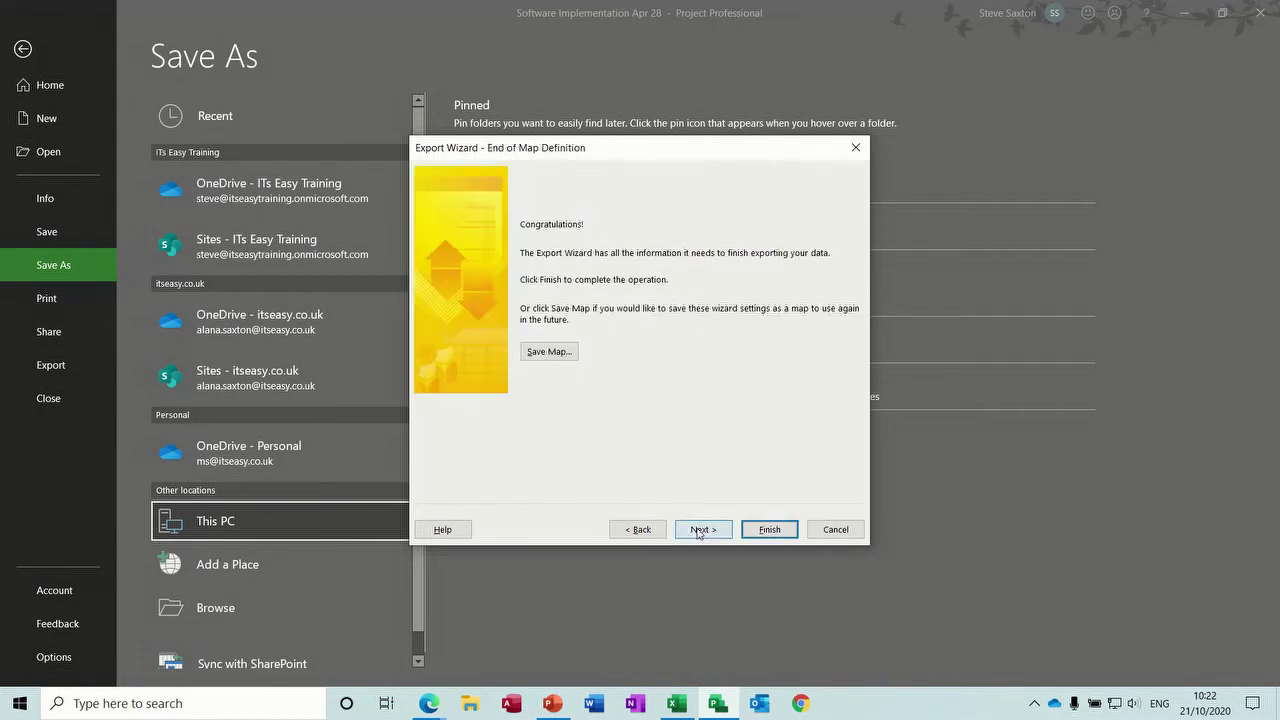
Save the field map as 's' and finish the export to the Excel workbook.
left_click(557, 356)
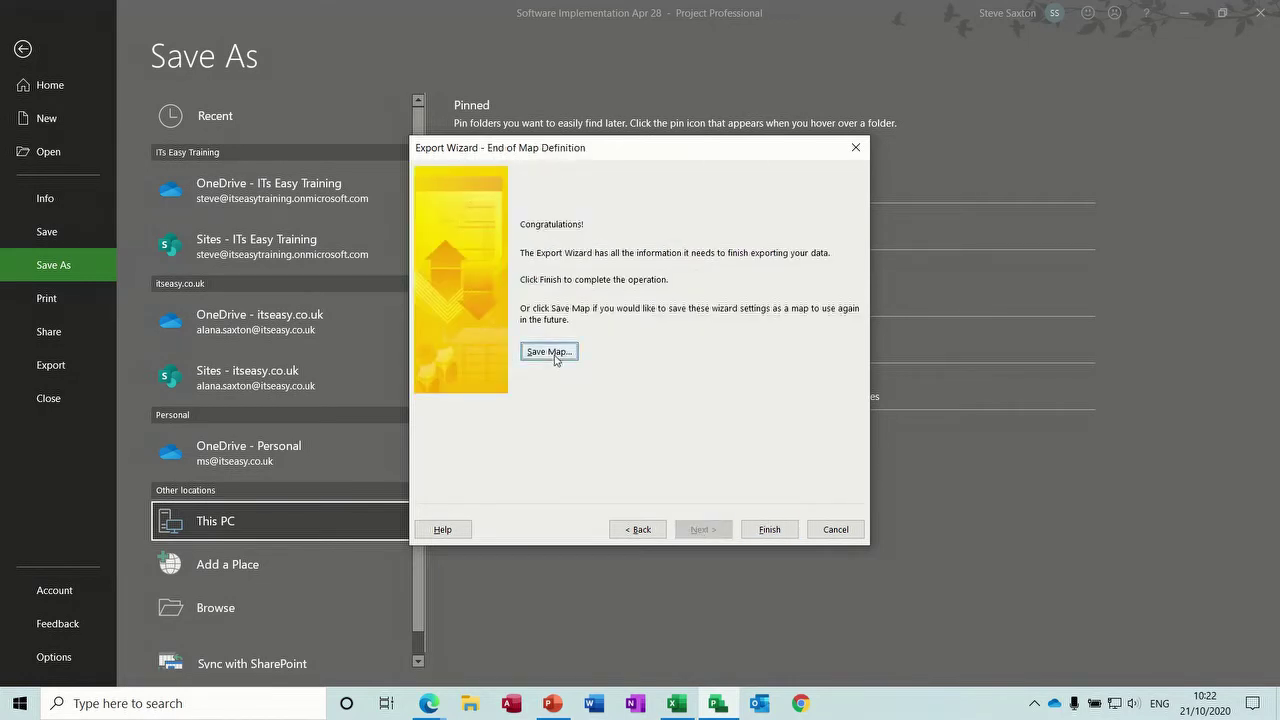
type("steve")
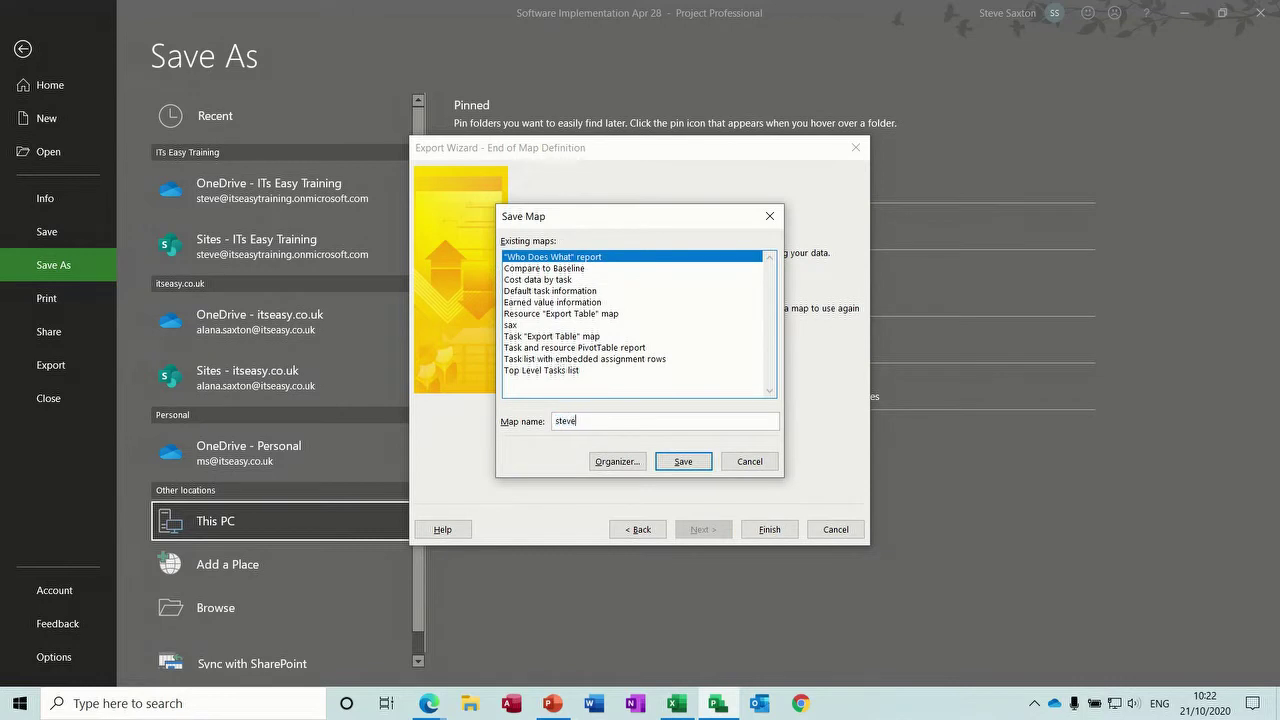
left_click(682, 463)
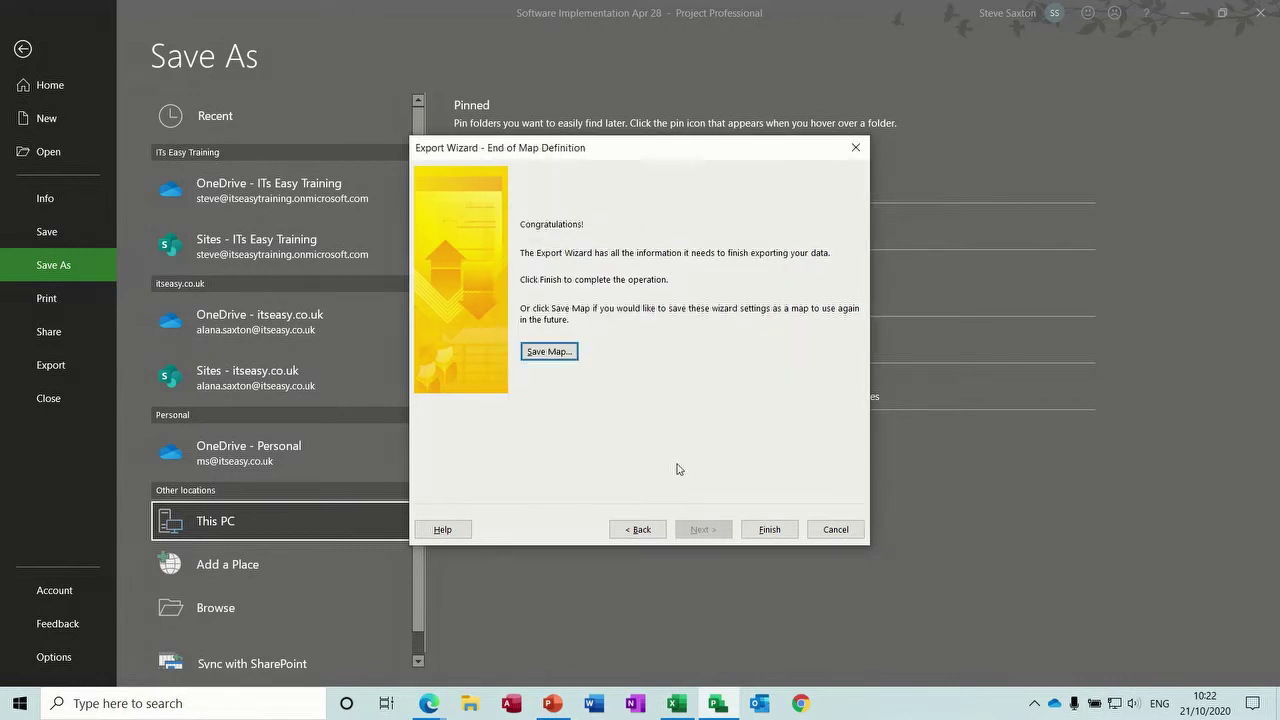
left_click(768, 530)
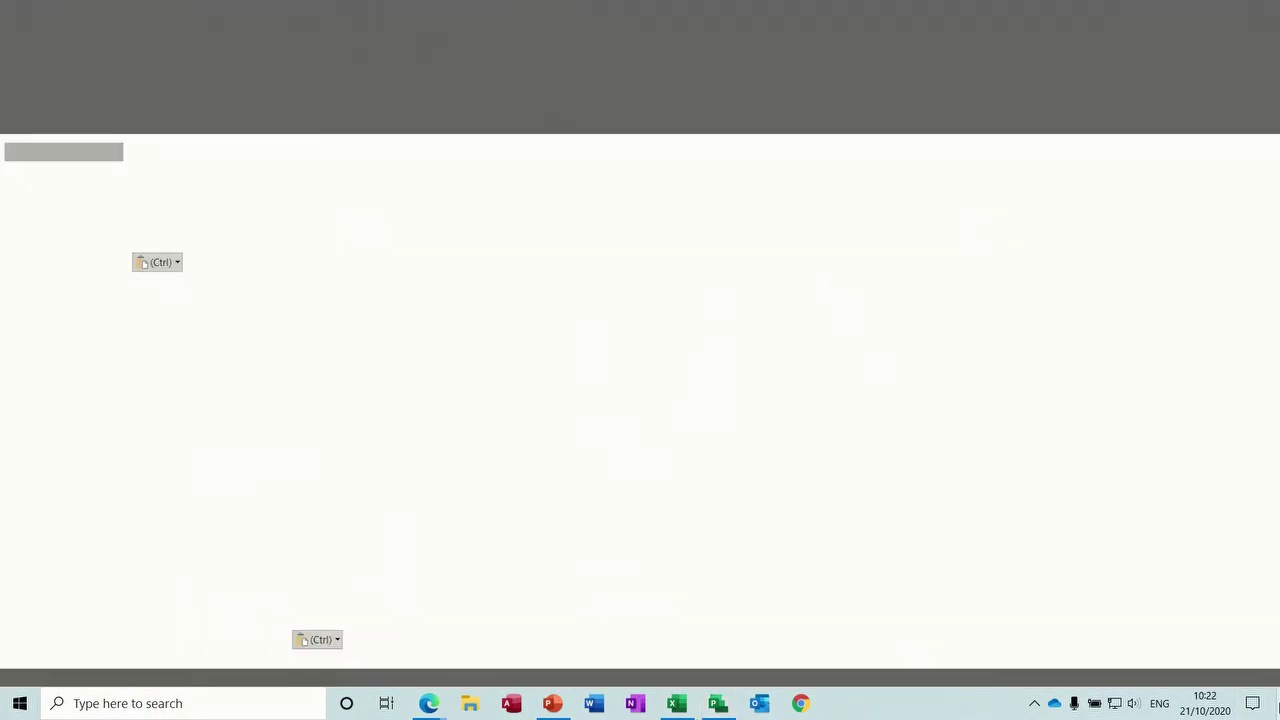
left_click(1276, 703)
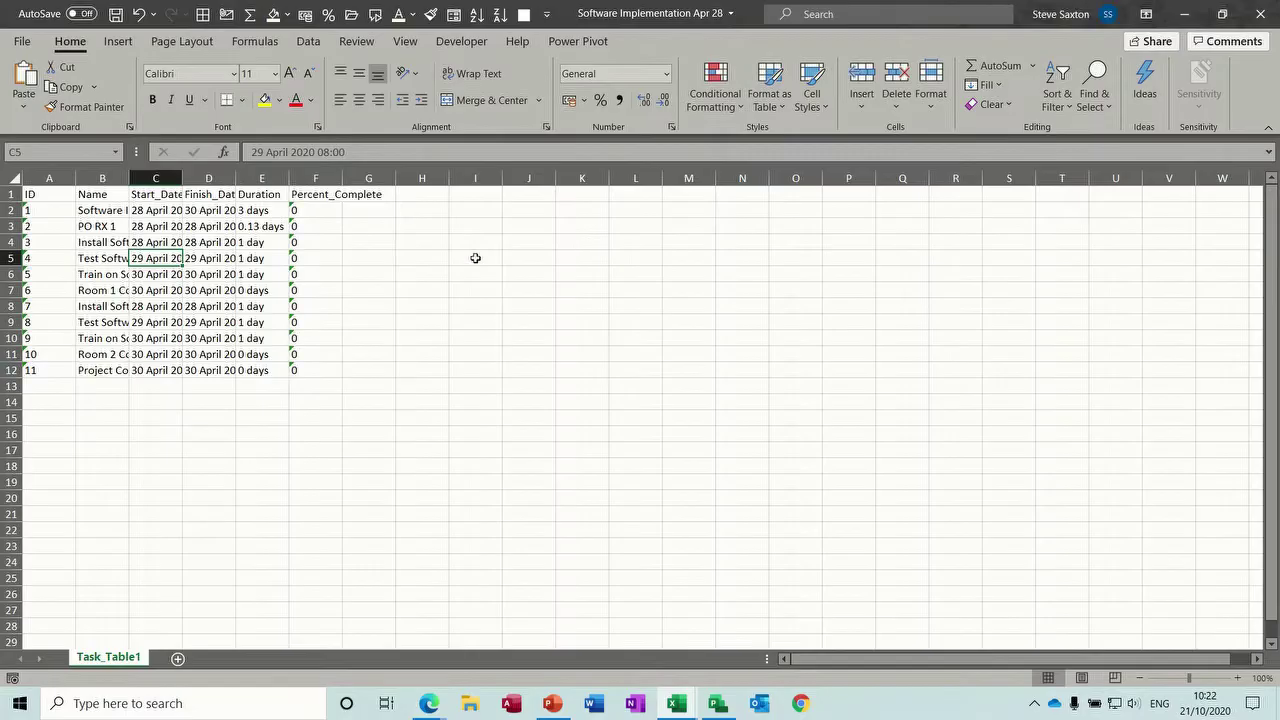
AutoFit columns A–F on the whole sheet and check the full start date and duration values.
left_click(12, 175)
double_click(76, 178)
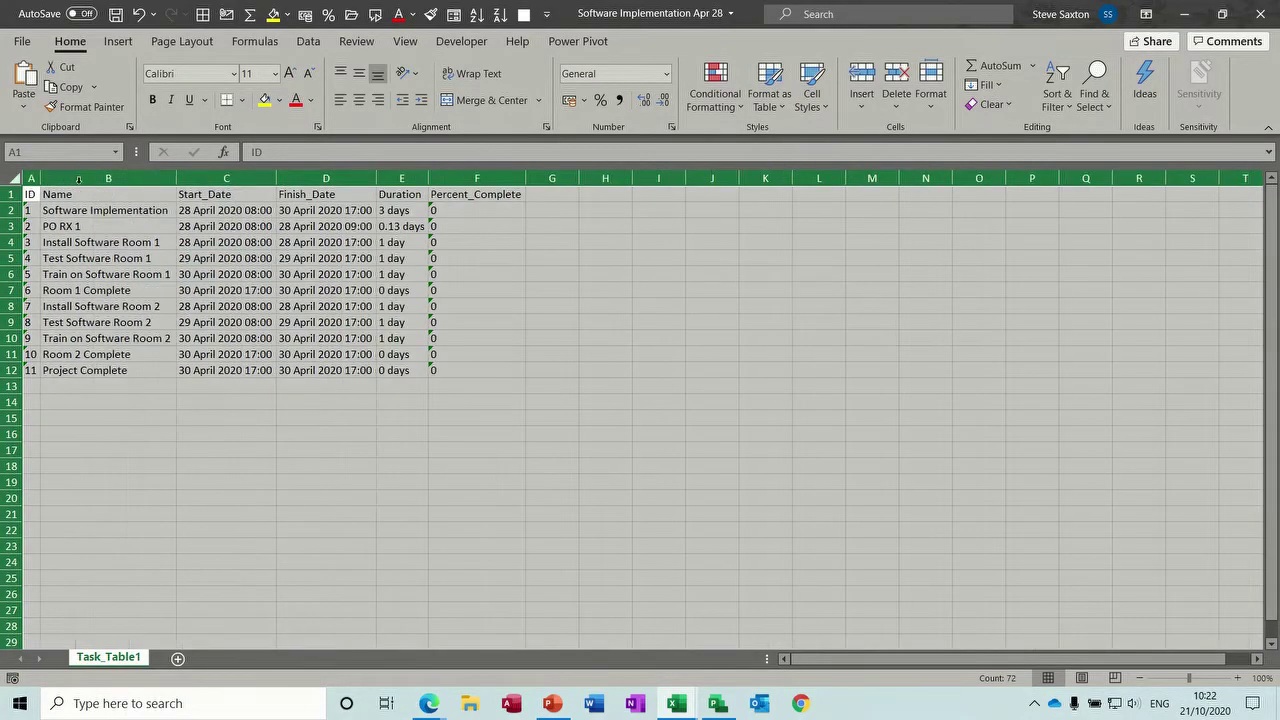
left_click(237, 277)
left_click(380, 234)
left_click(230, 234)
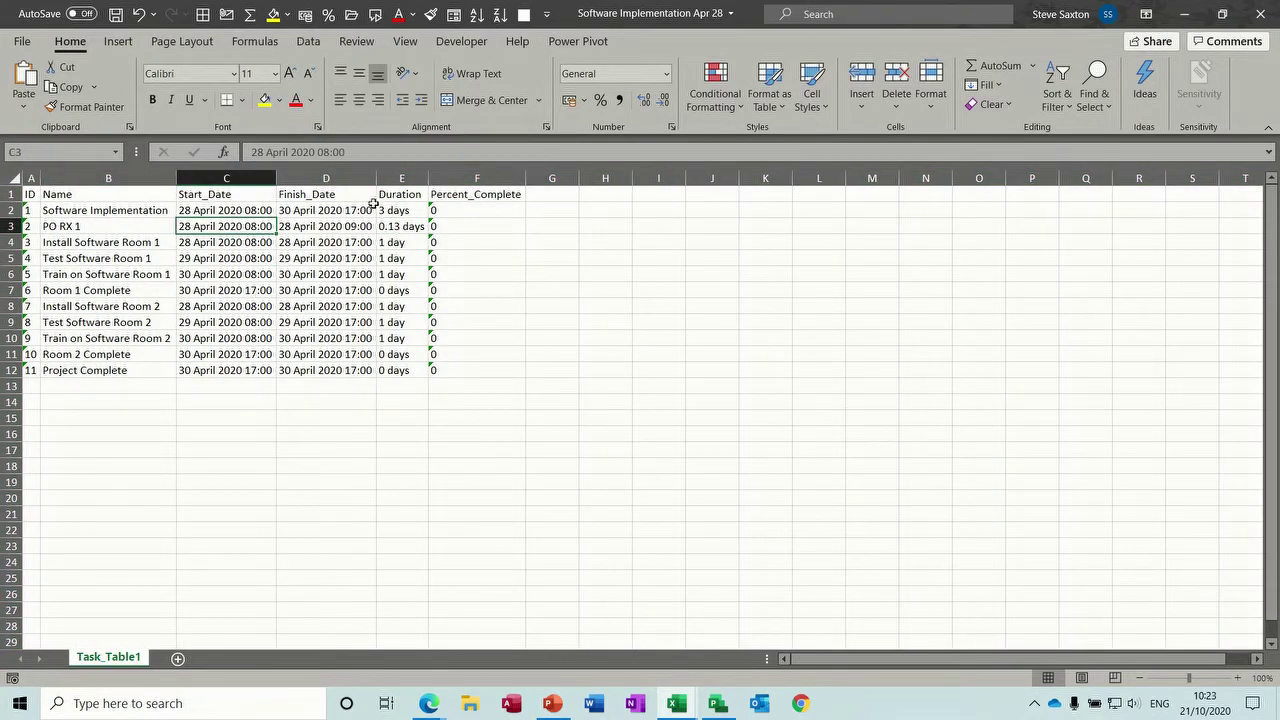
Convert the Percent_Complete values from text to numbers and apply Percent Style.
left_click_drag(436, 211, 457, 373)
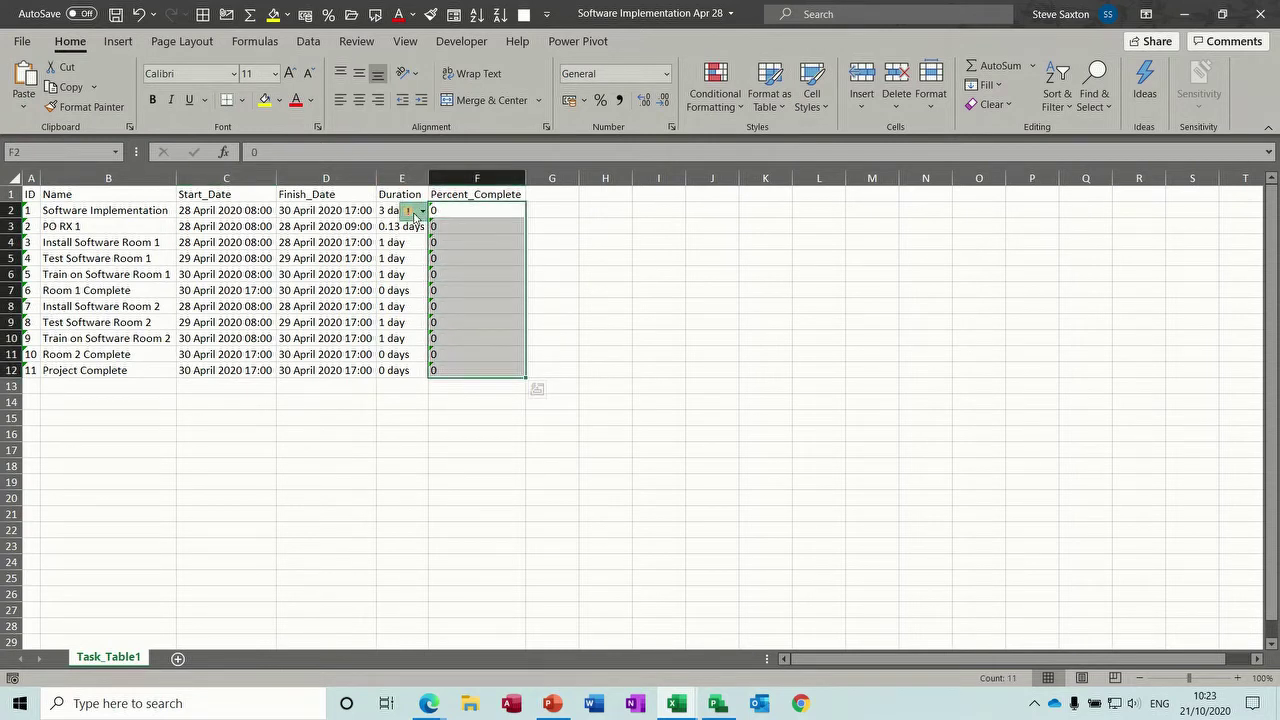
left_click(414, 212)
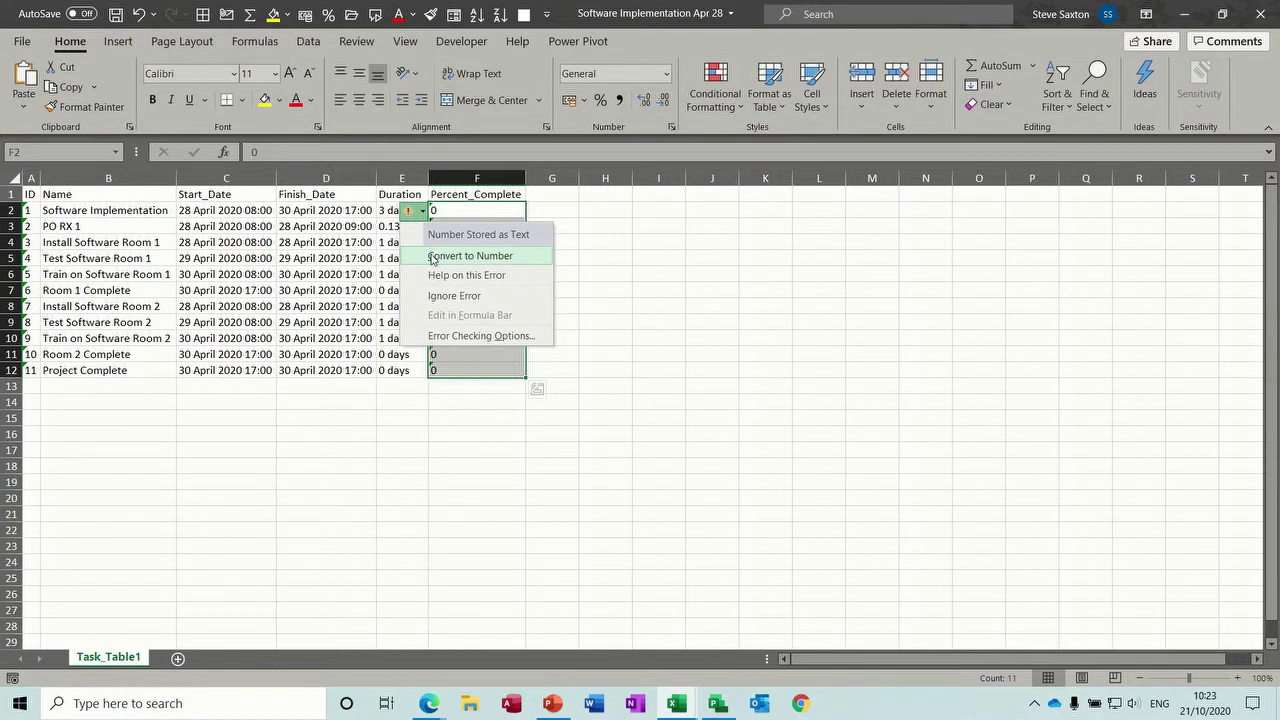
left_click(433, 257)
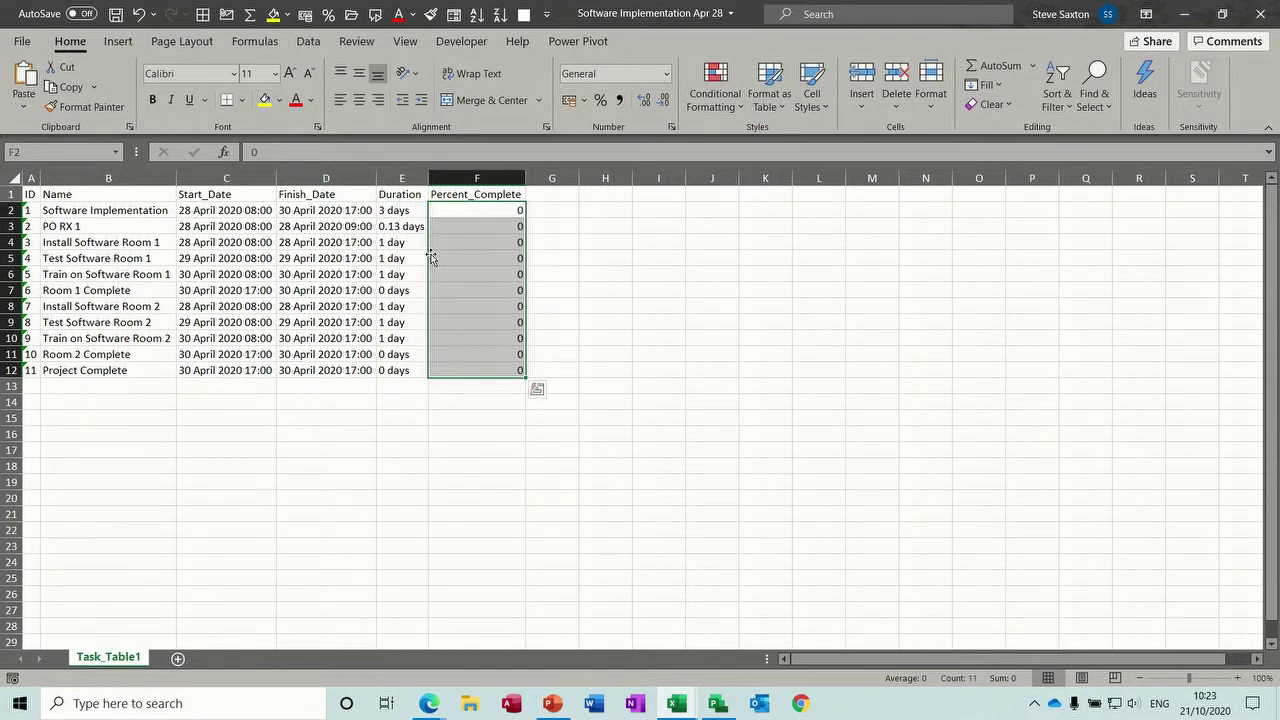
left_click(600, 100)
left_click(303, 271)
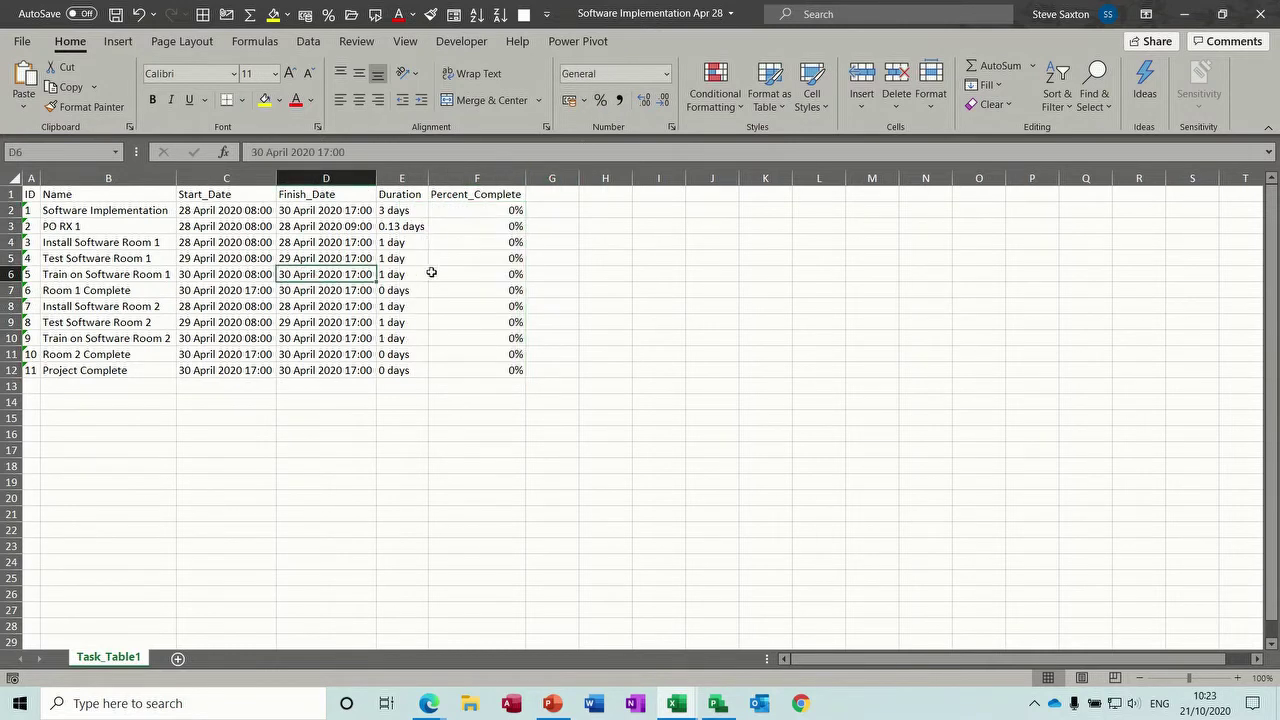
left_click(213, 274)
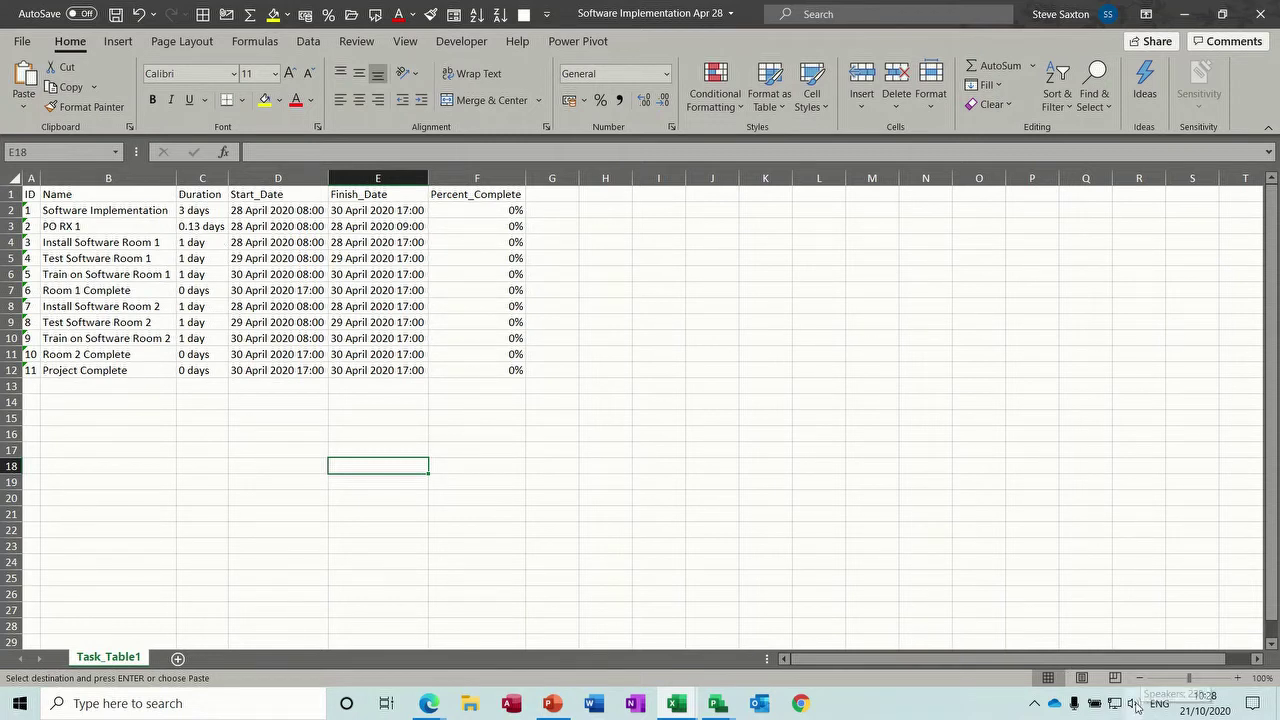
Copy the task names, durations and start/finish dates for all 11 rows, then switch to Project2.
left_click(1136, 707)
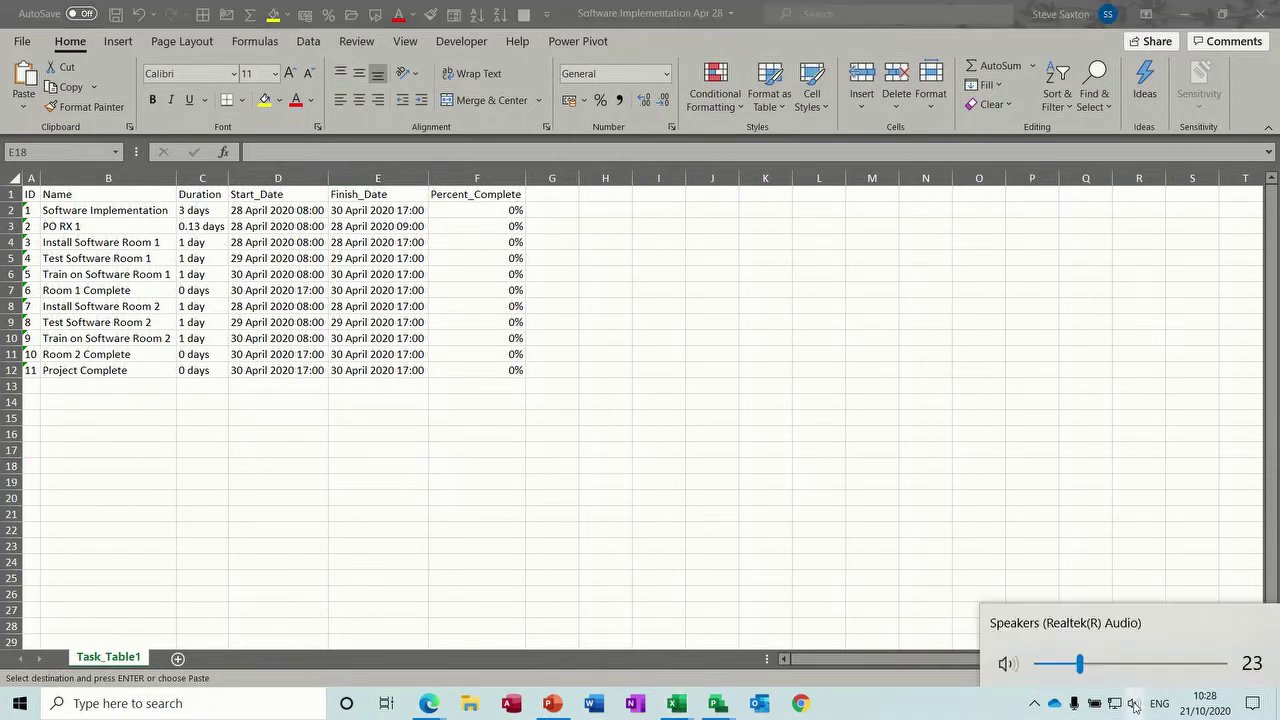
left_click(880, 708)
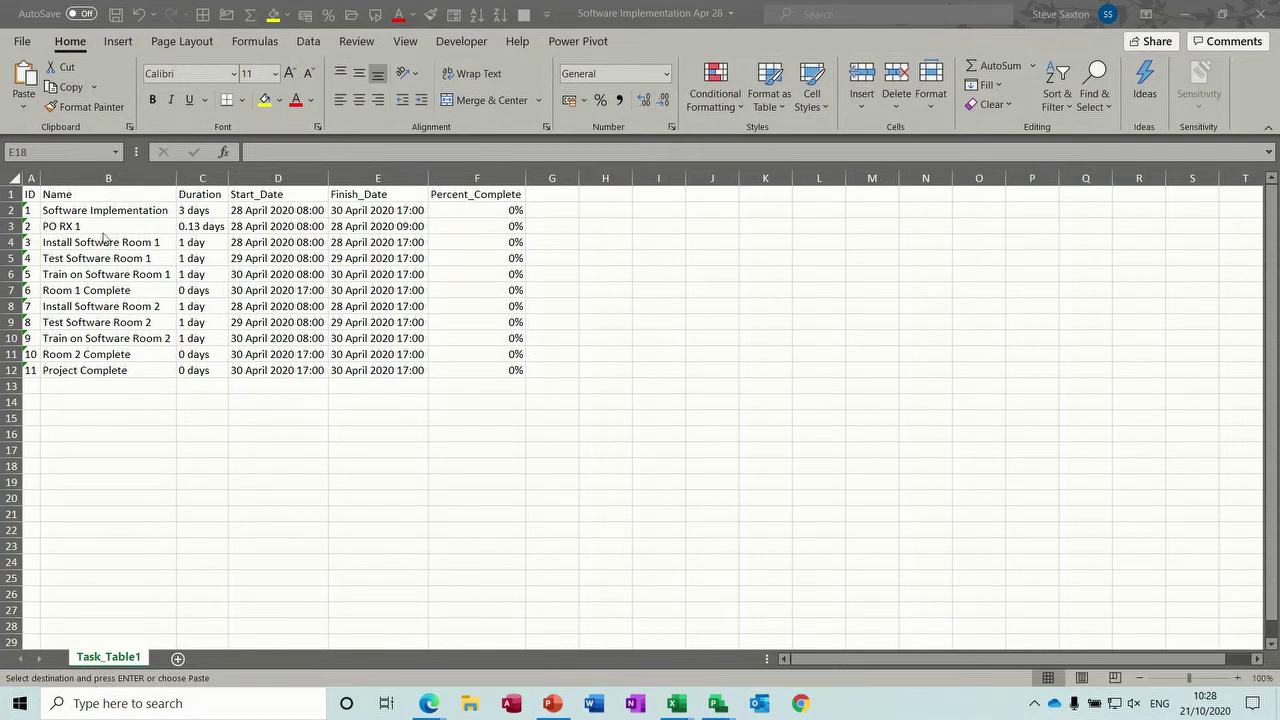
left_click_drag(62, 212, 350, 366)
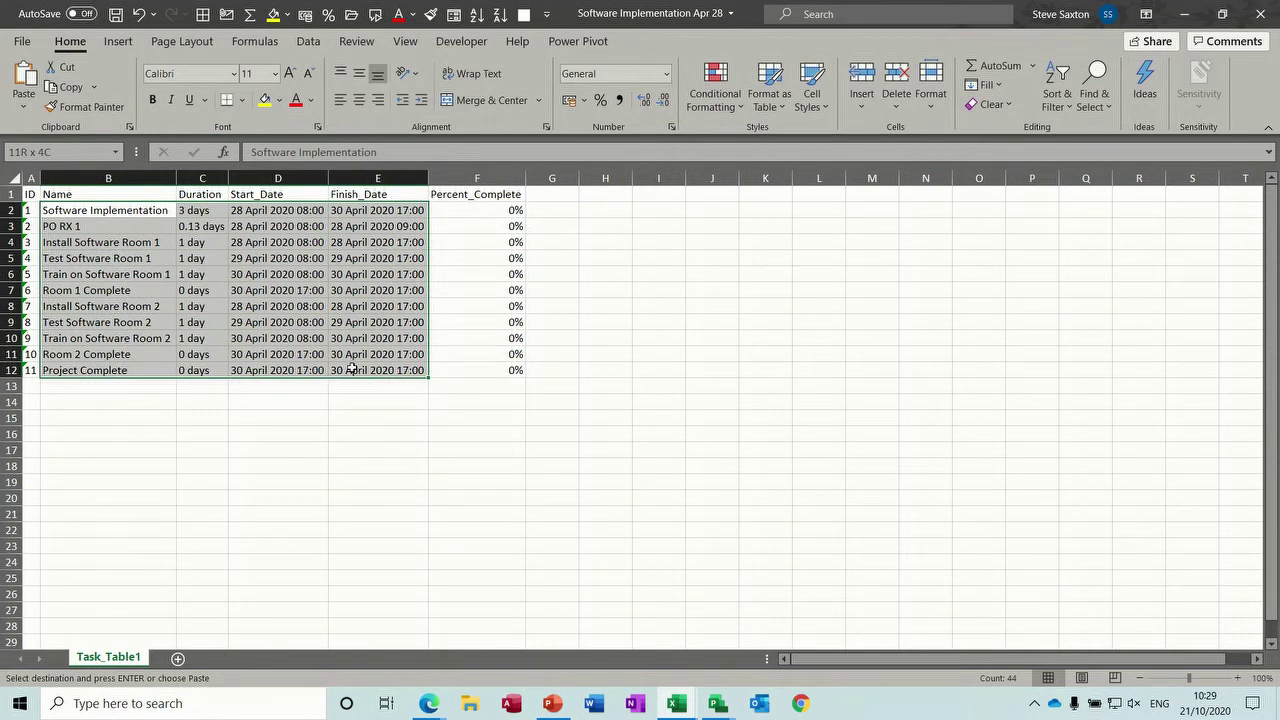
left_click_drag(352, 368, 389, 342)
key("ctrl+c")
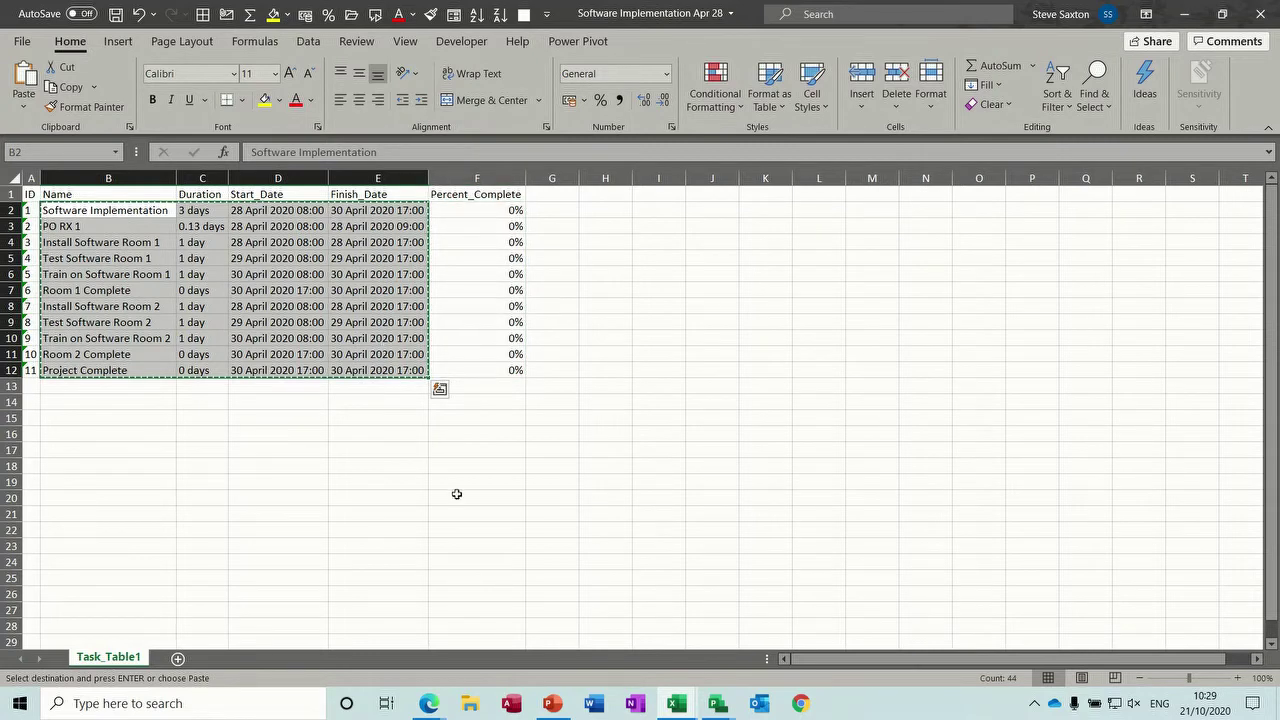
mouse_move(720, 704)
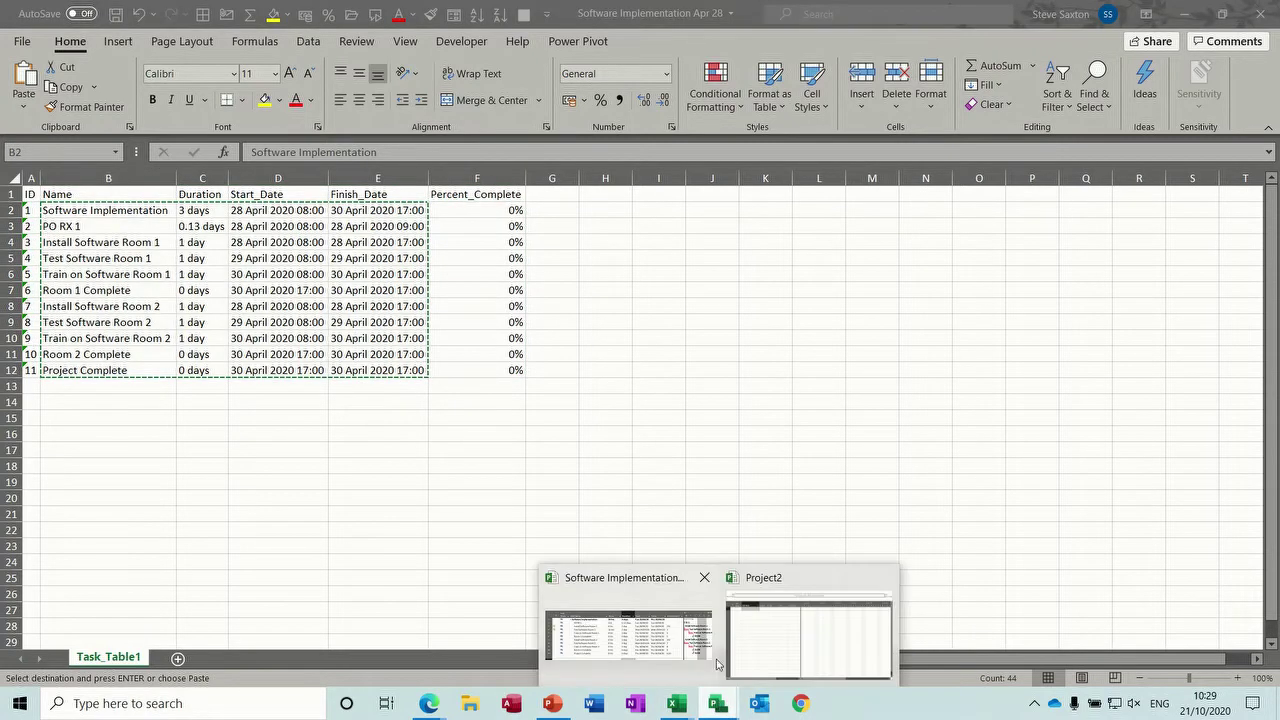
left_click(766, 636)
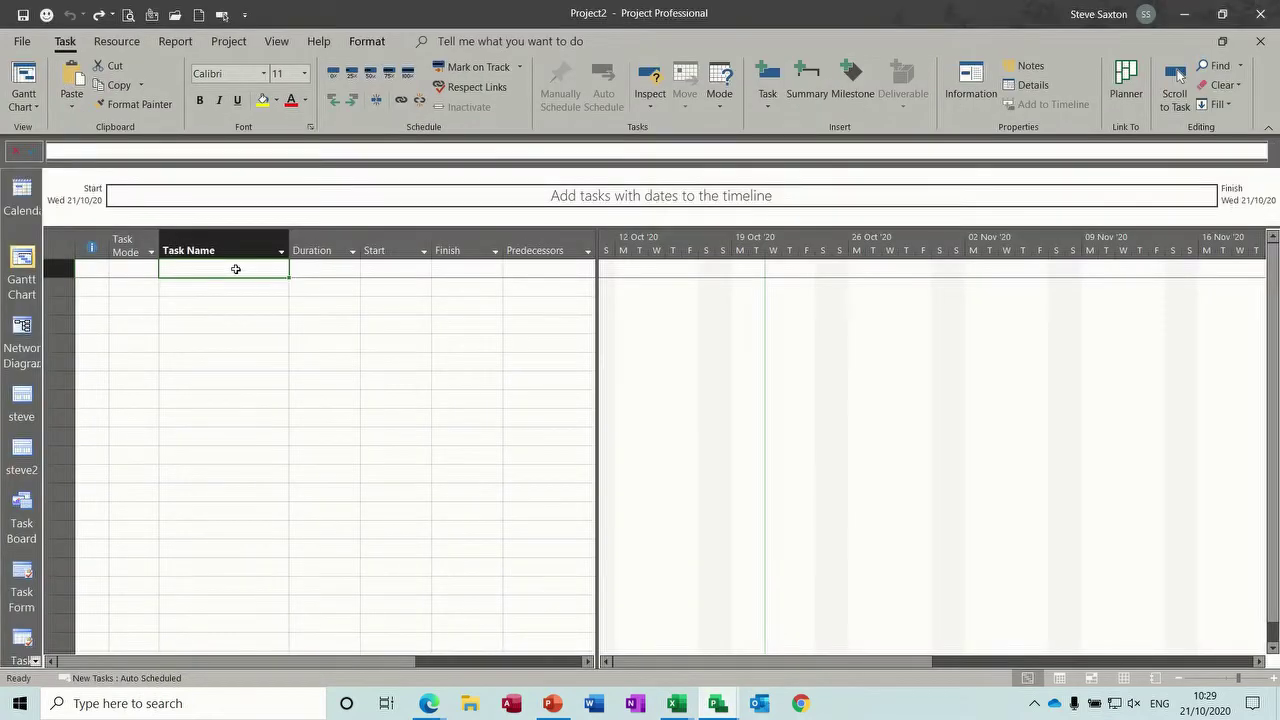
Paste the copied Excel rows into Project2 using Paste Special as a Paste Link of Text Data.
left_click(70, 107)
left_click(87, 184)
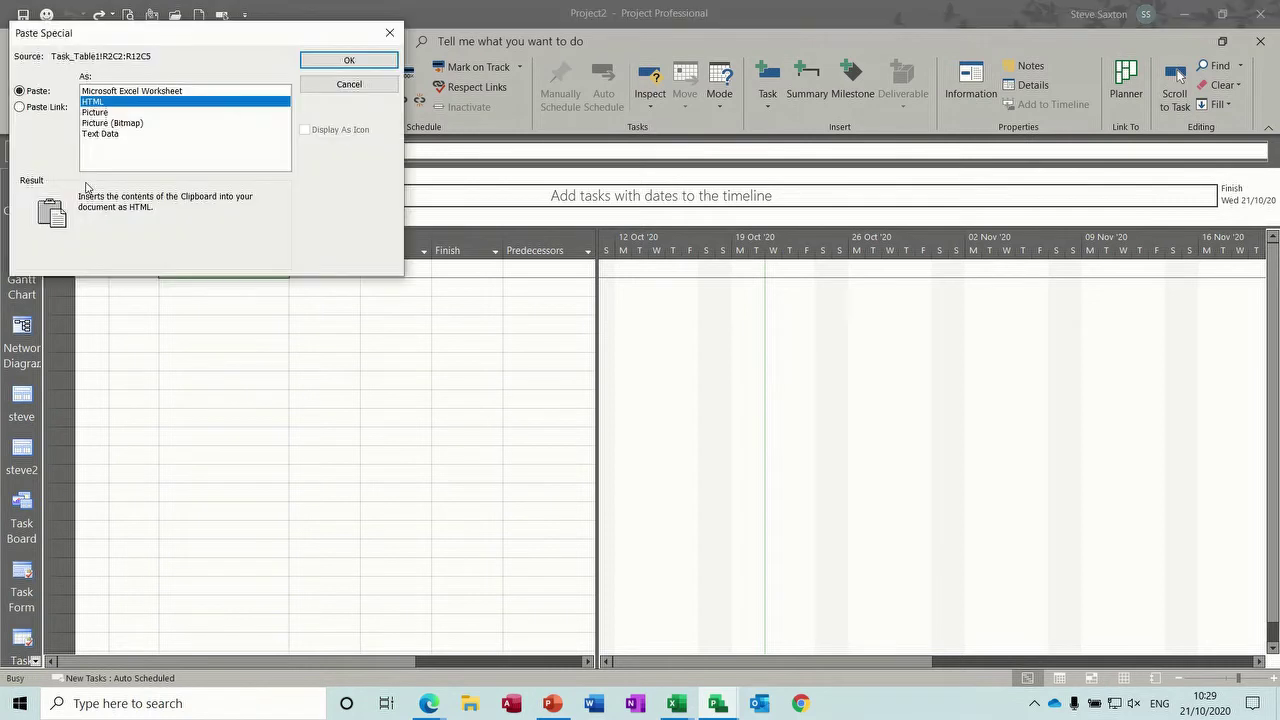
left_click(51, 108)
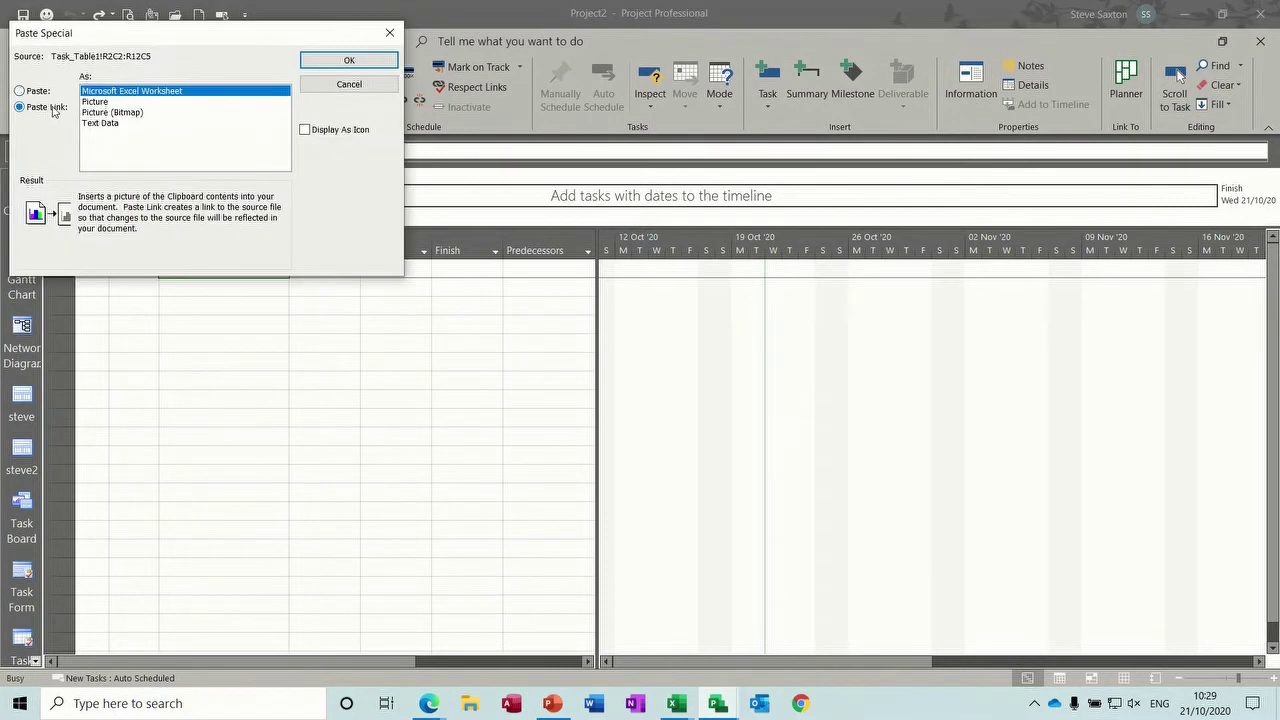
left_click(106, 126)
left_click(316, 62)
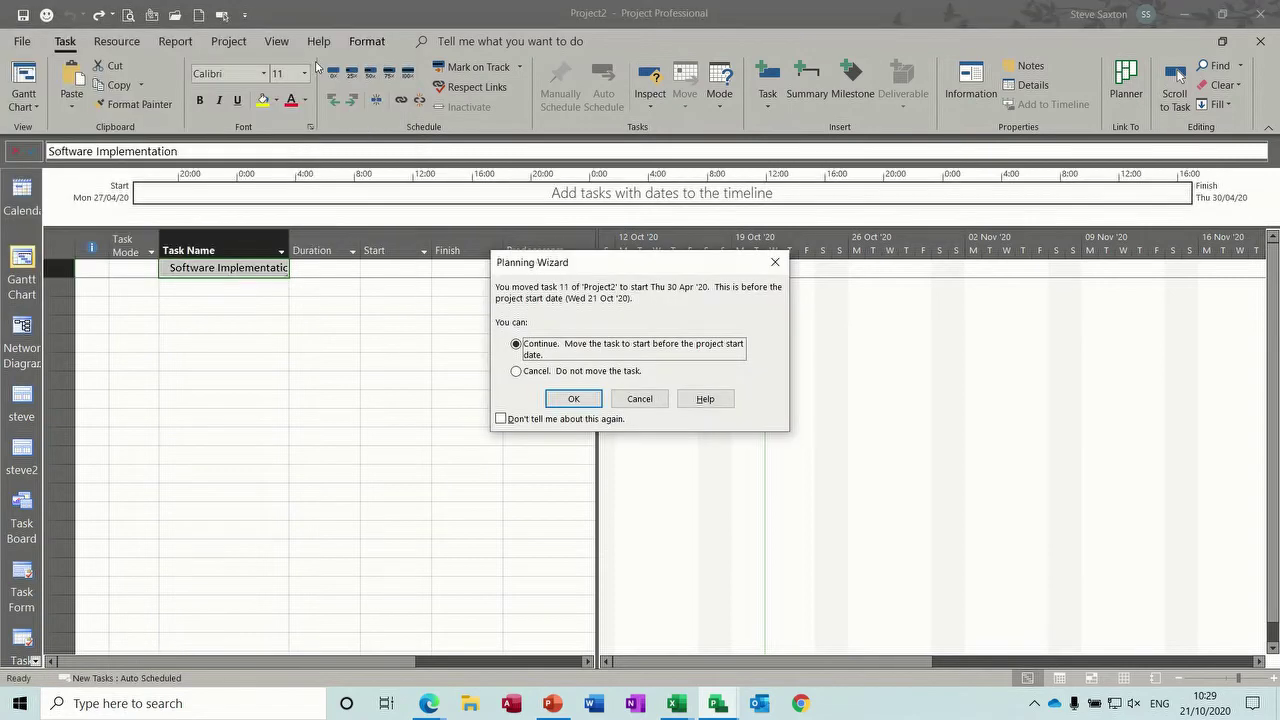
Accept the early start in the Planning Wizard and indent tasks PO RX 1 through Project Complete under Software Implementation.
left_click(568, 400)
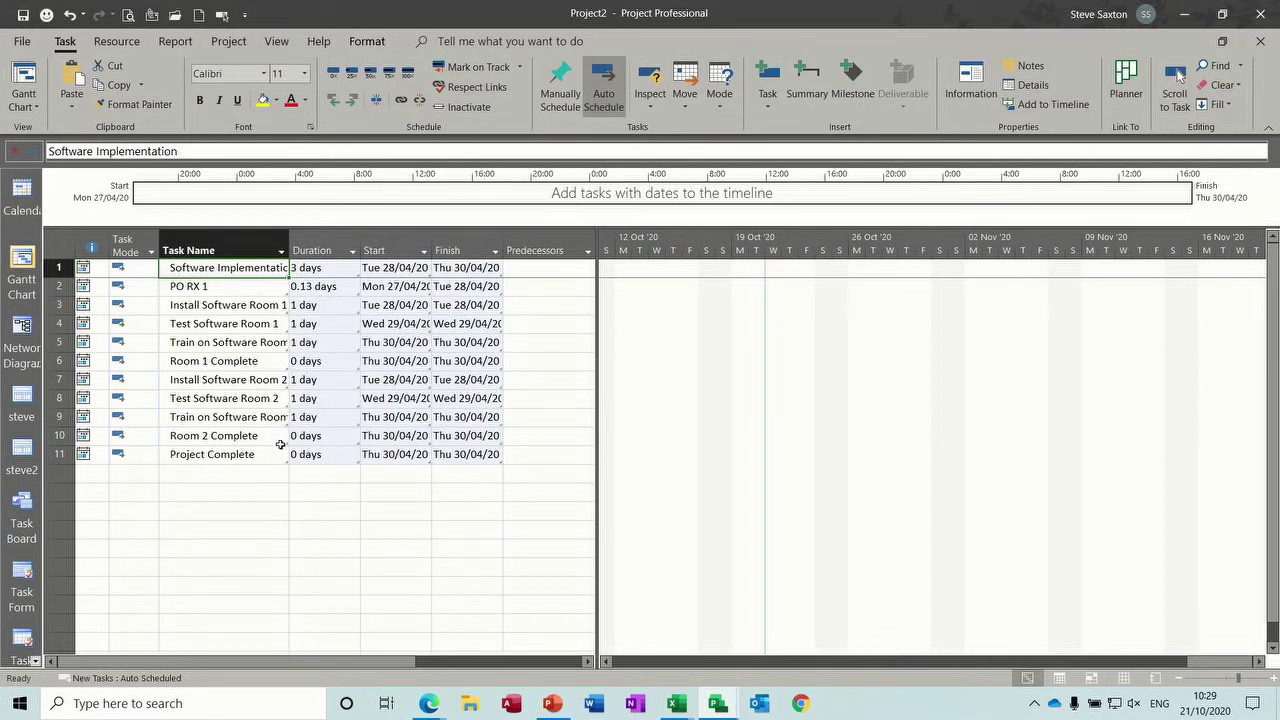
mouse_move(89, 288)
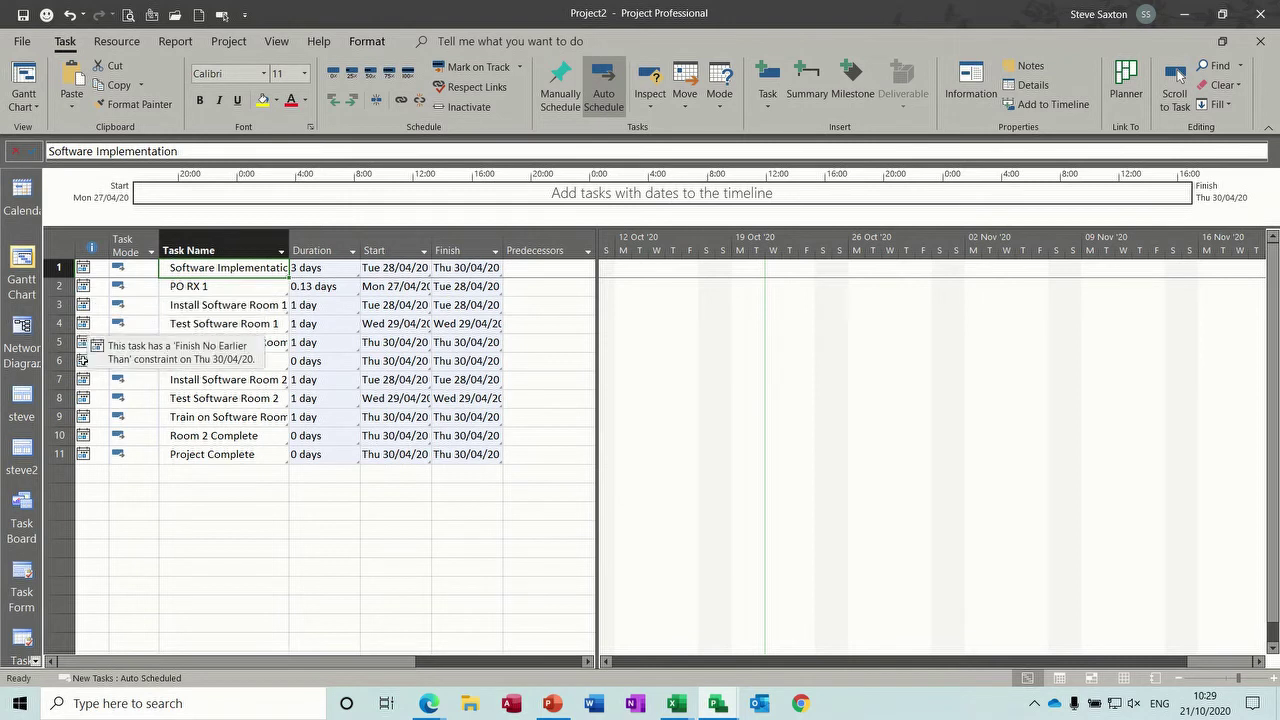
mouse_move(82, 456)
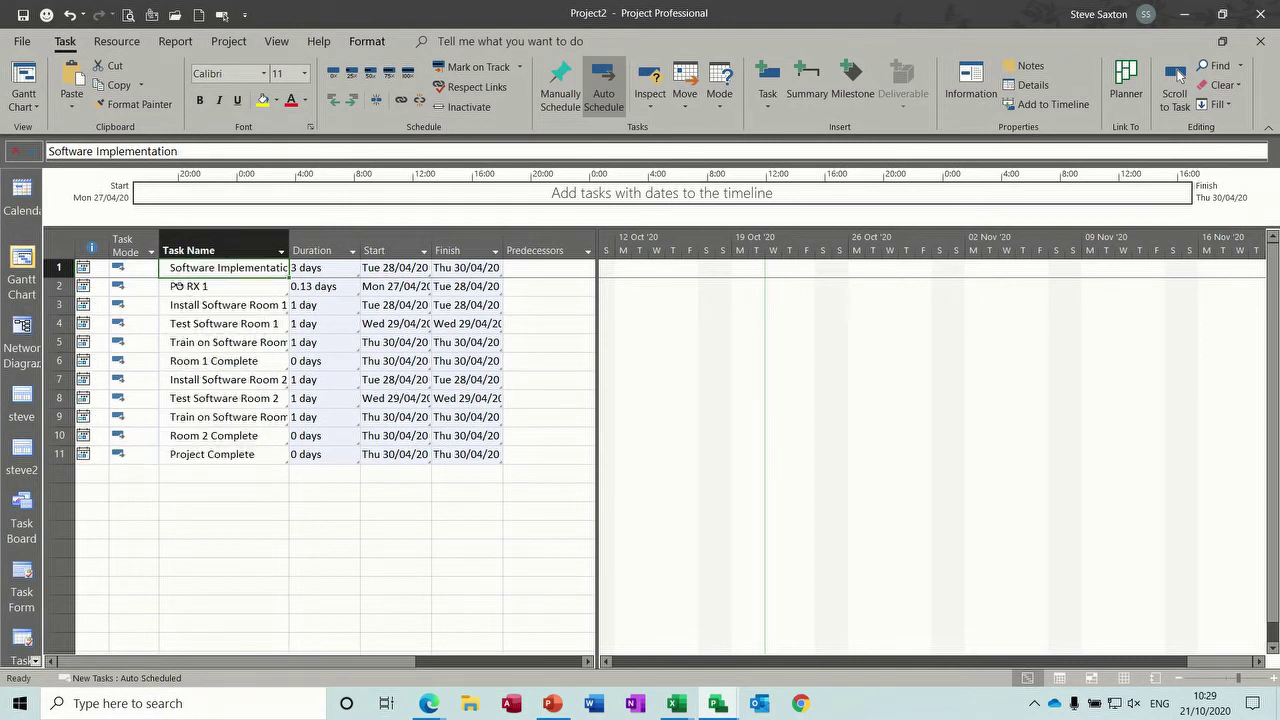
left_click_drag(177, 286, 186, 454)
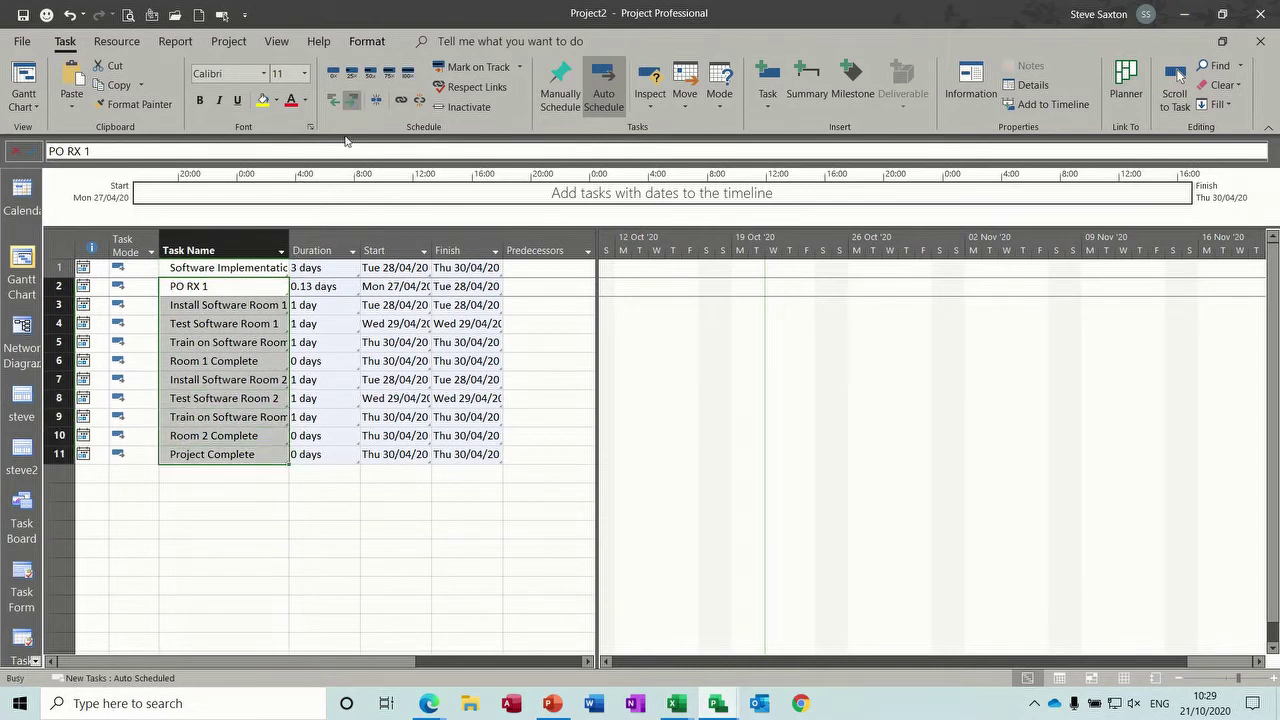
left_click(355, 99)
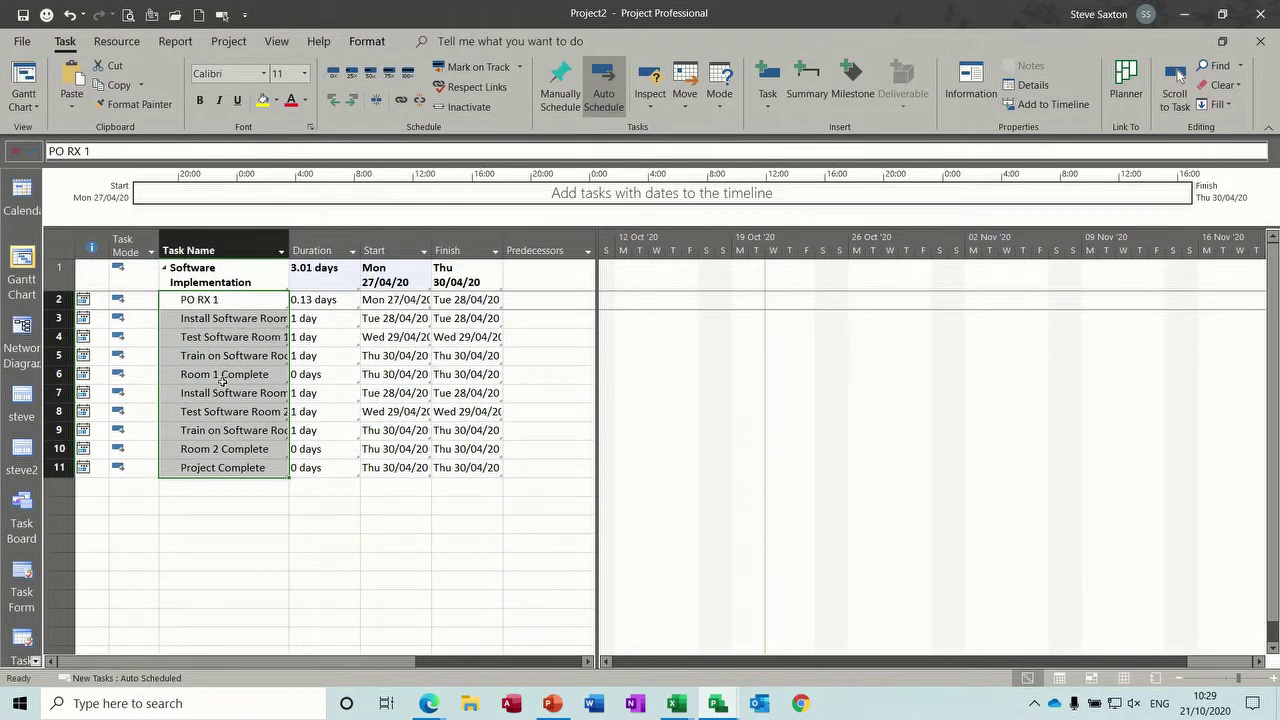
left_click(222, 302)
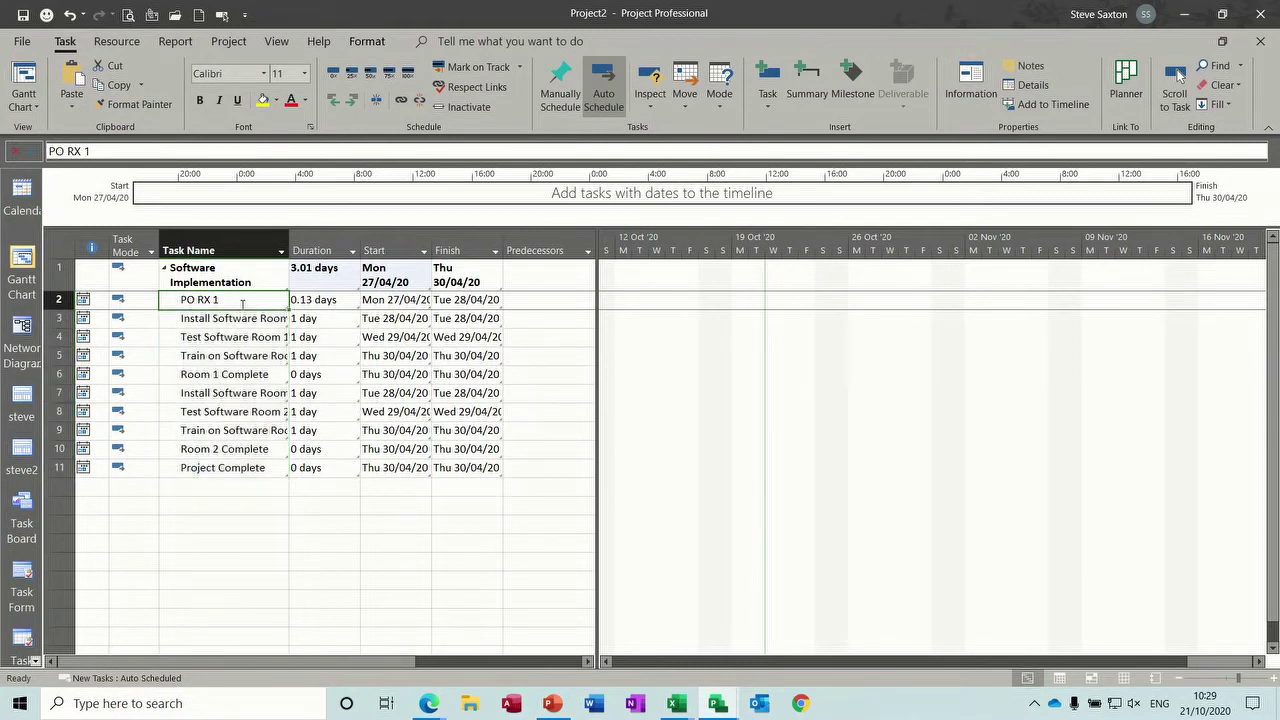
left_click(208, 302)
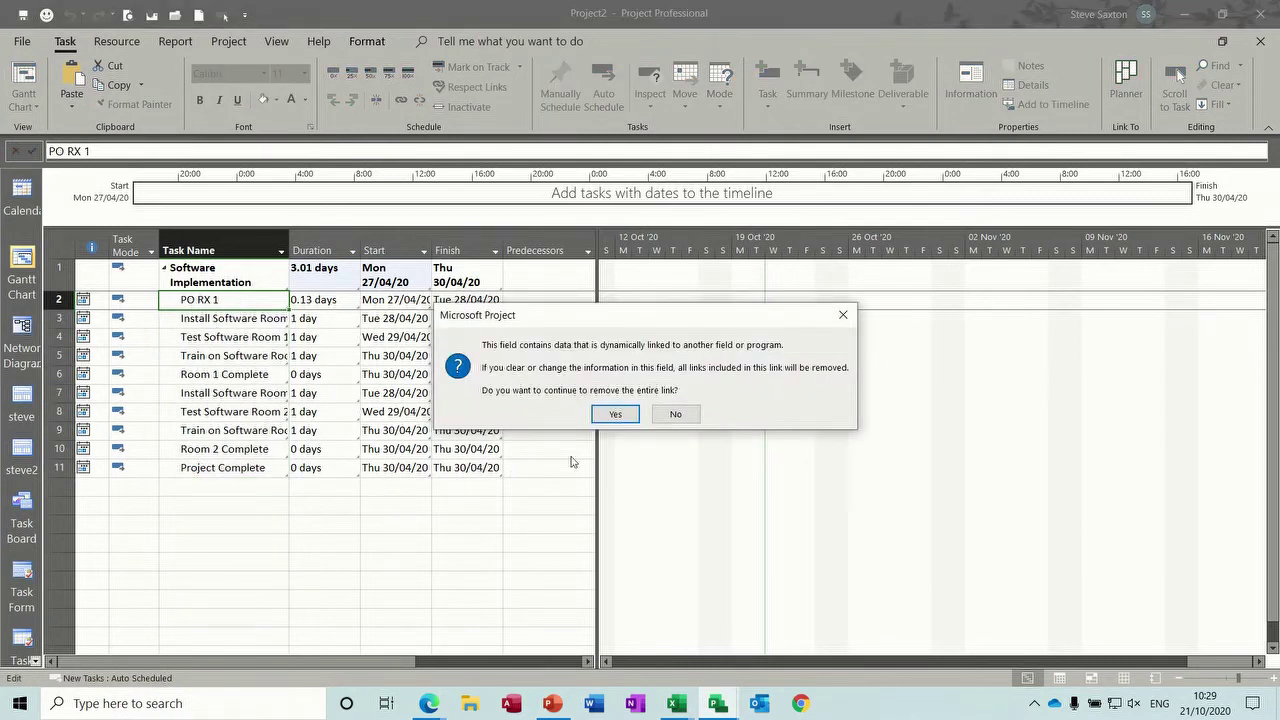
Decline removing the Excel link twice, then switch to the Software Implementation workbook.
left_click(676, 414)
left_click(234, 499)
left_click(675, 414)
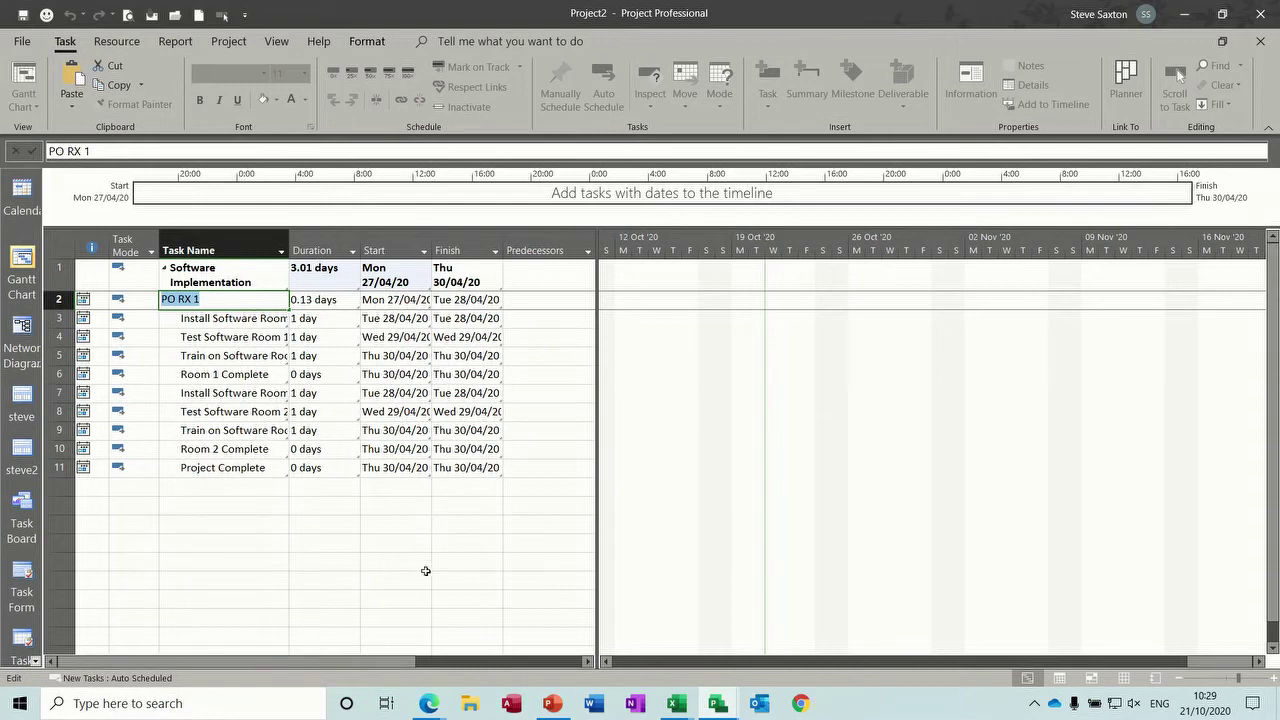
left_click(675, 703)
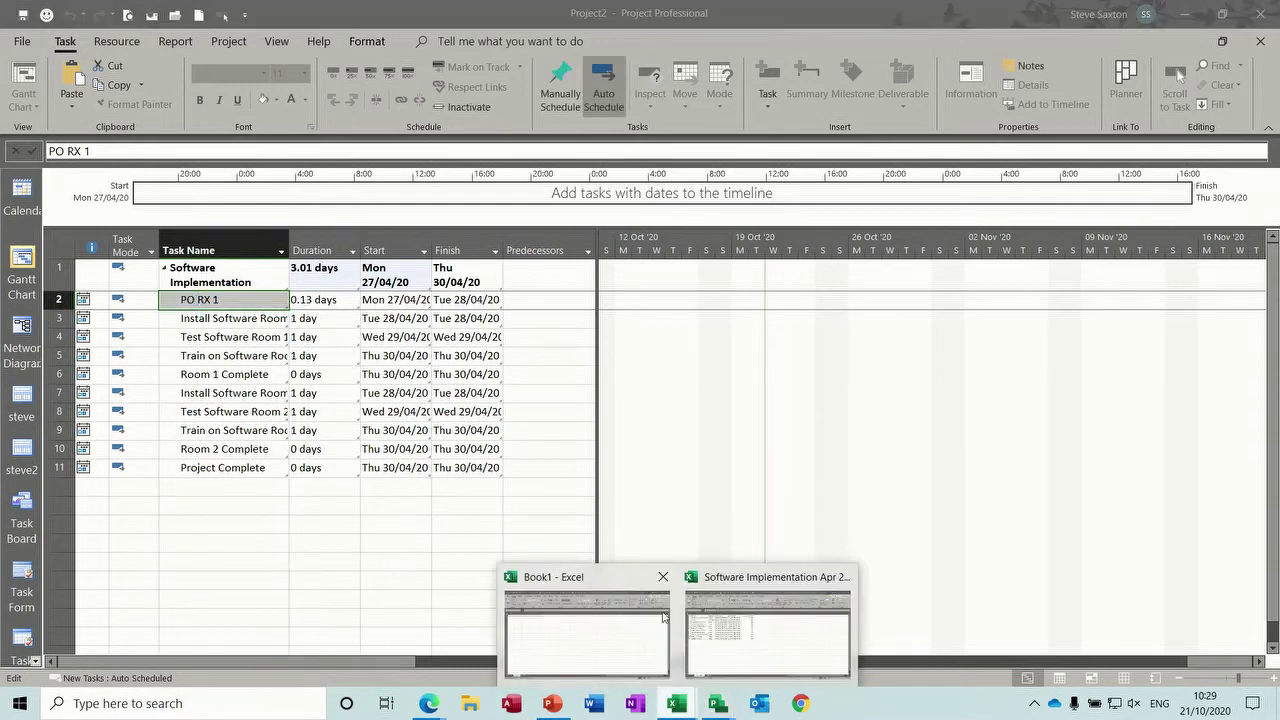
left_click(698, 630)
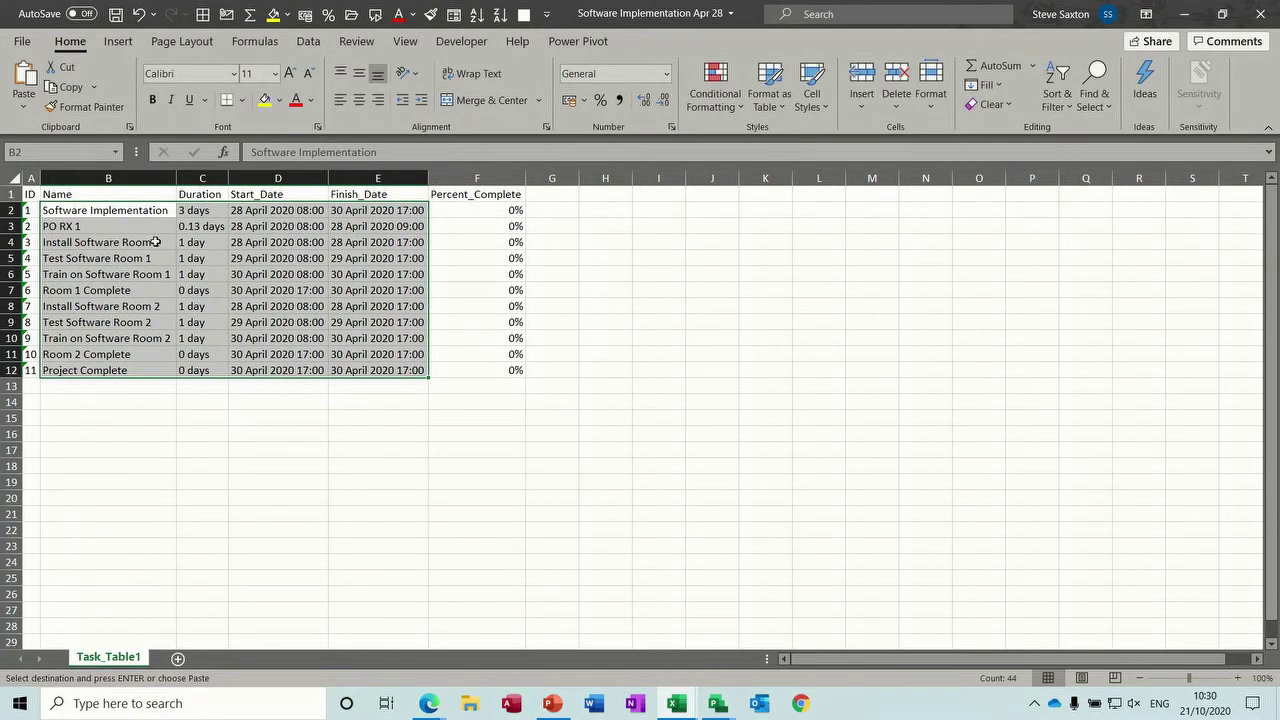
Set the Install Software Room 1 duration in cell C4 to 3 days.
left_click(155, 242)
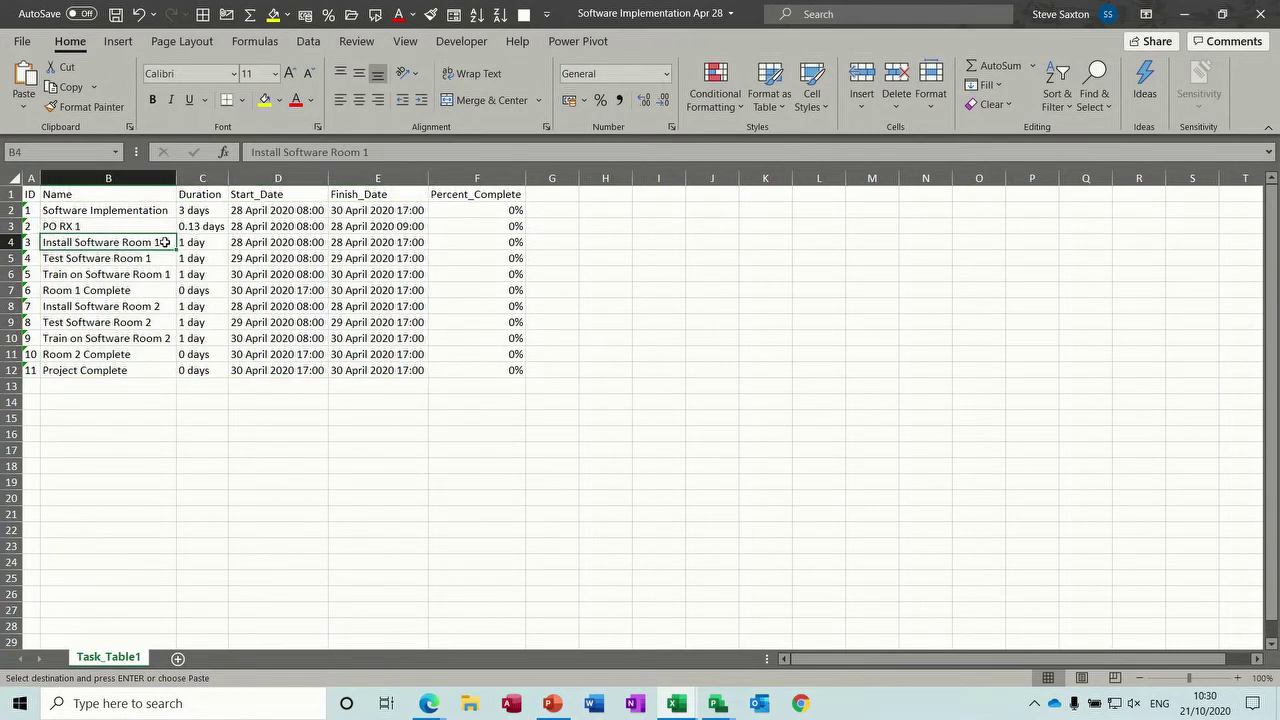
left_click(193, 241)
type("3")
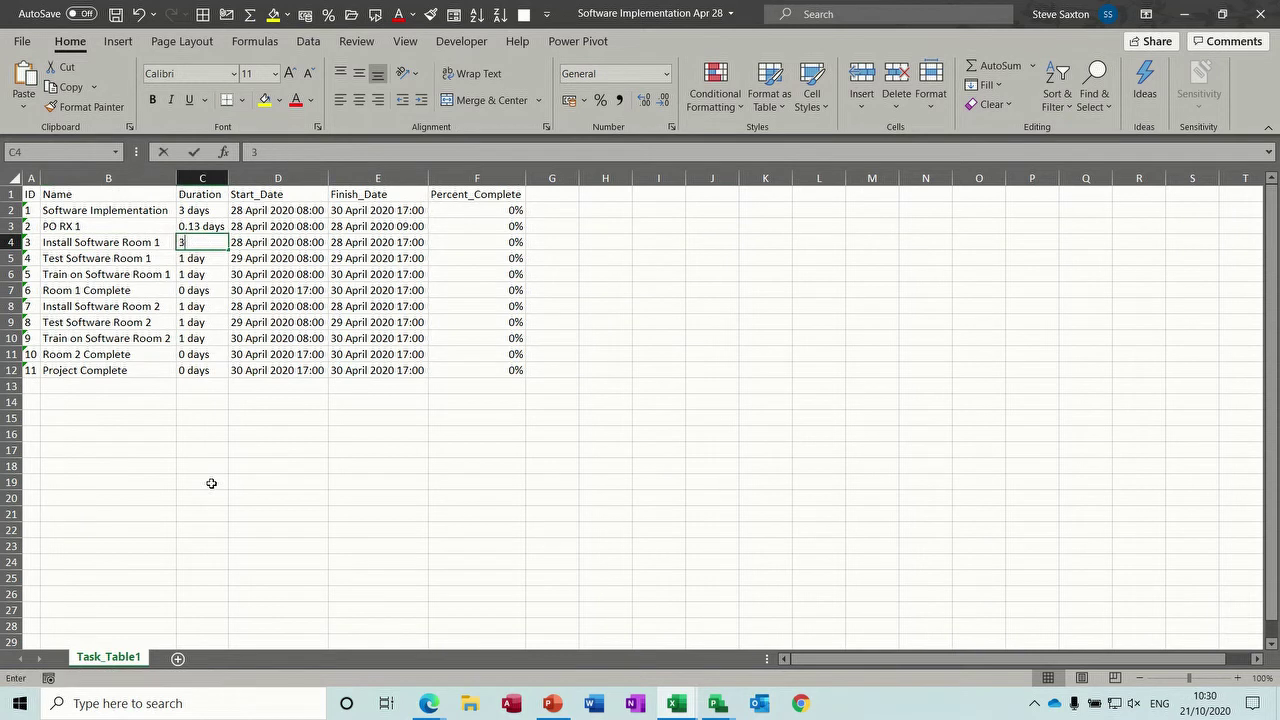
left_click(144, 437)
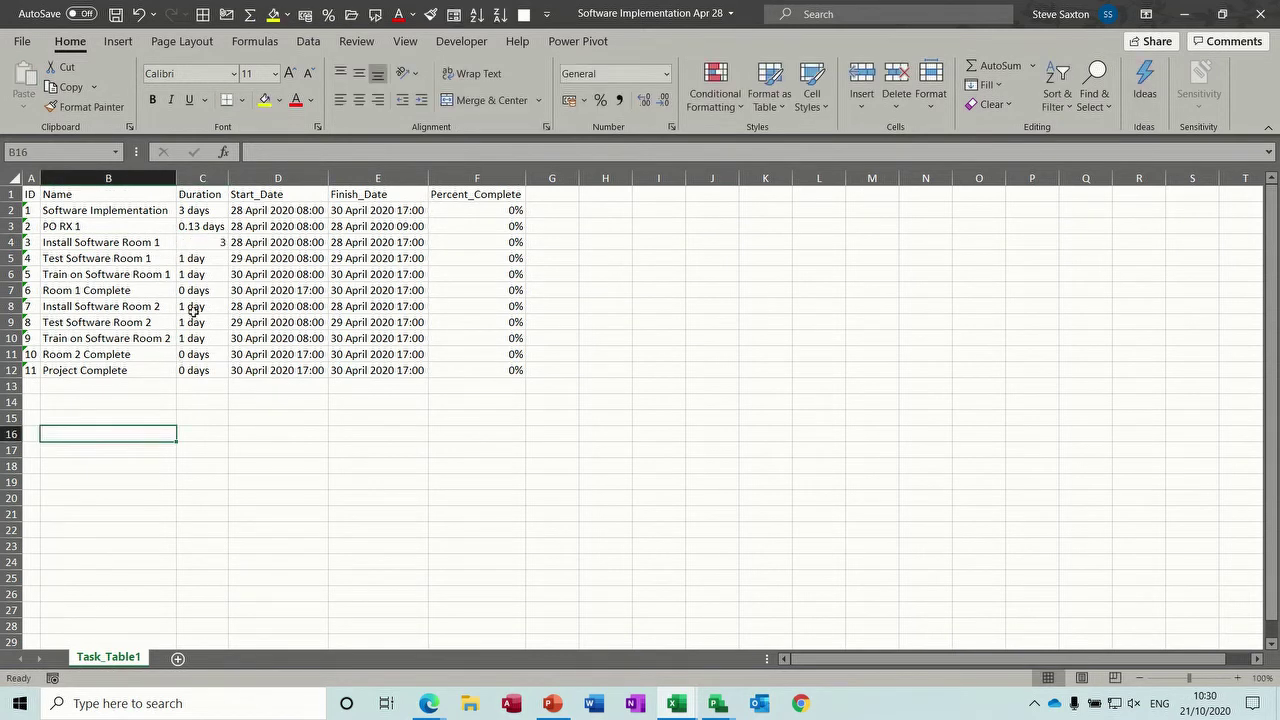
left_click(203, 242)
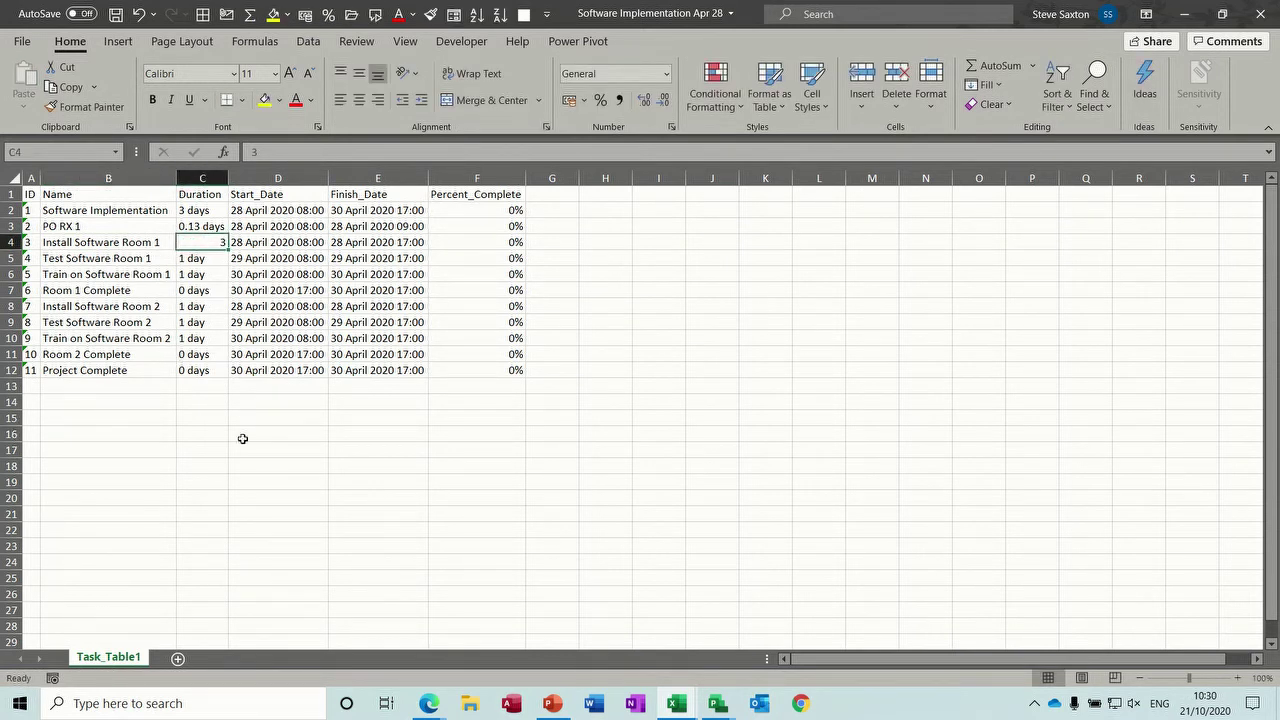
type("3 days")
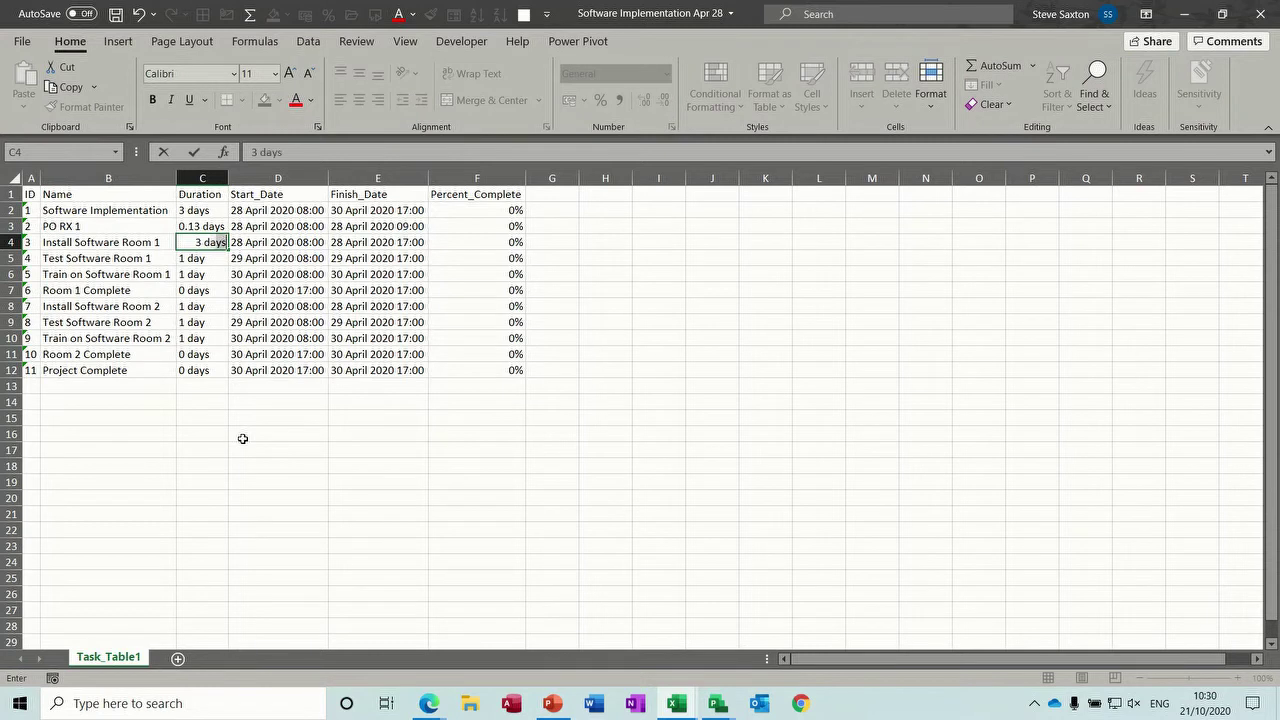
key("Return")
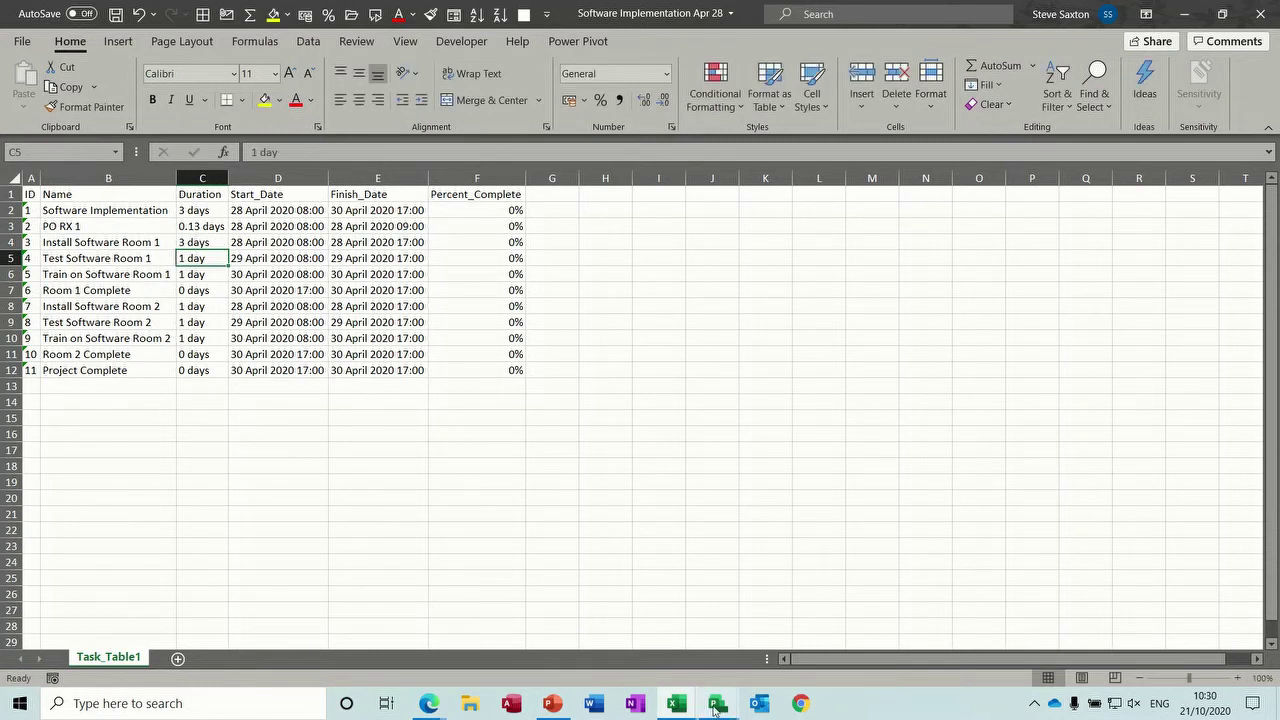
Return to Project2, keep the Excel link, and cancel editing the PO RX 1 name.
mouse_move(717, 706)
left_click(756, 658)
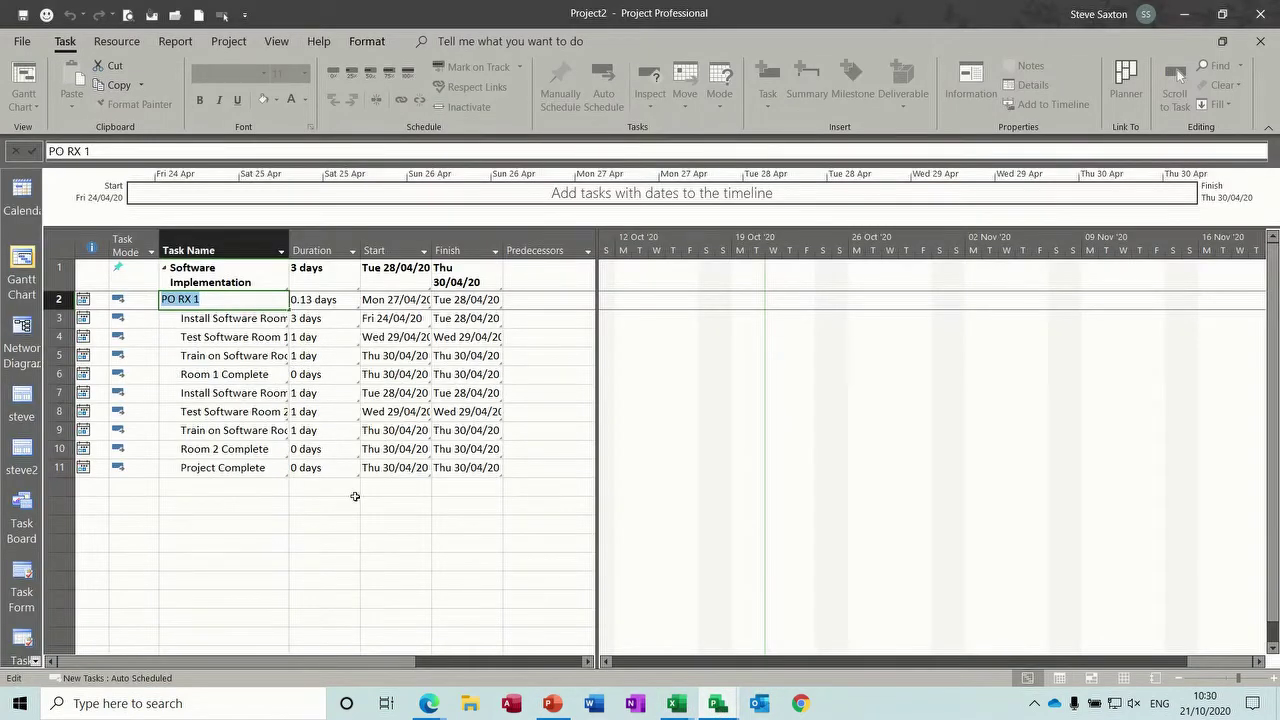
left_click(249, 488)
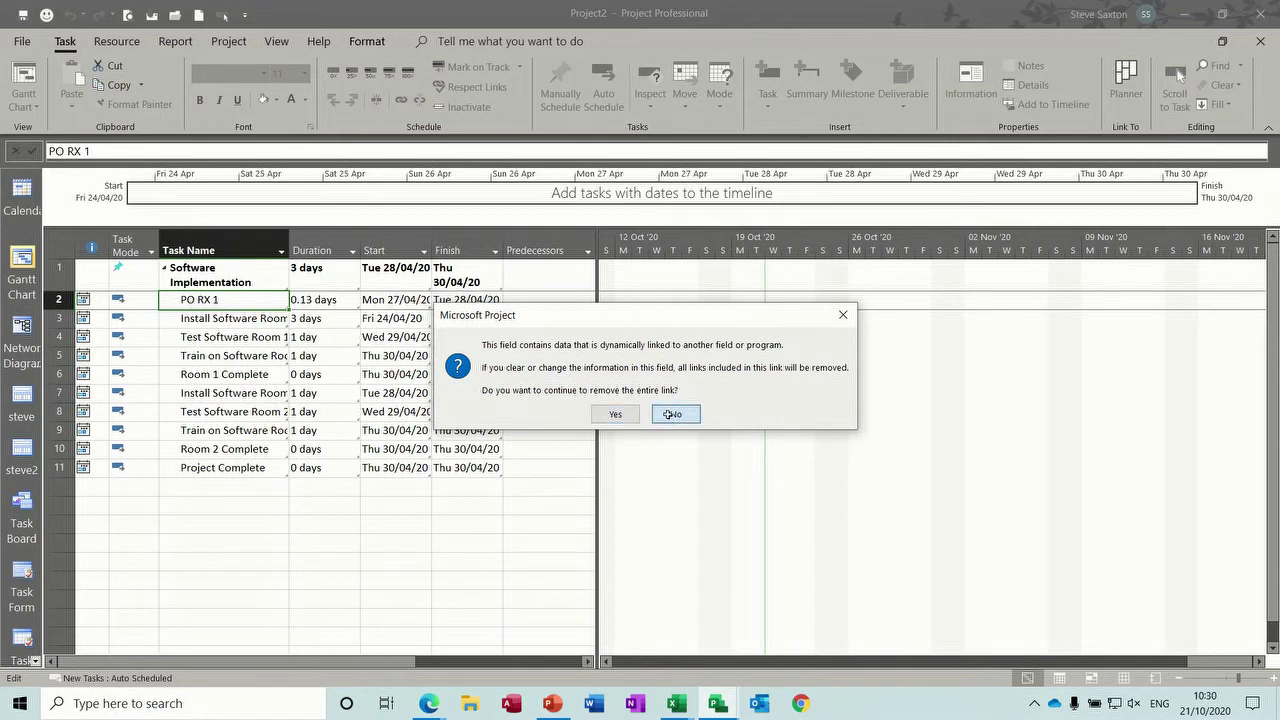
left_click(675, 413)
key("Escape")
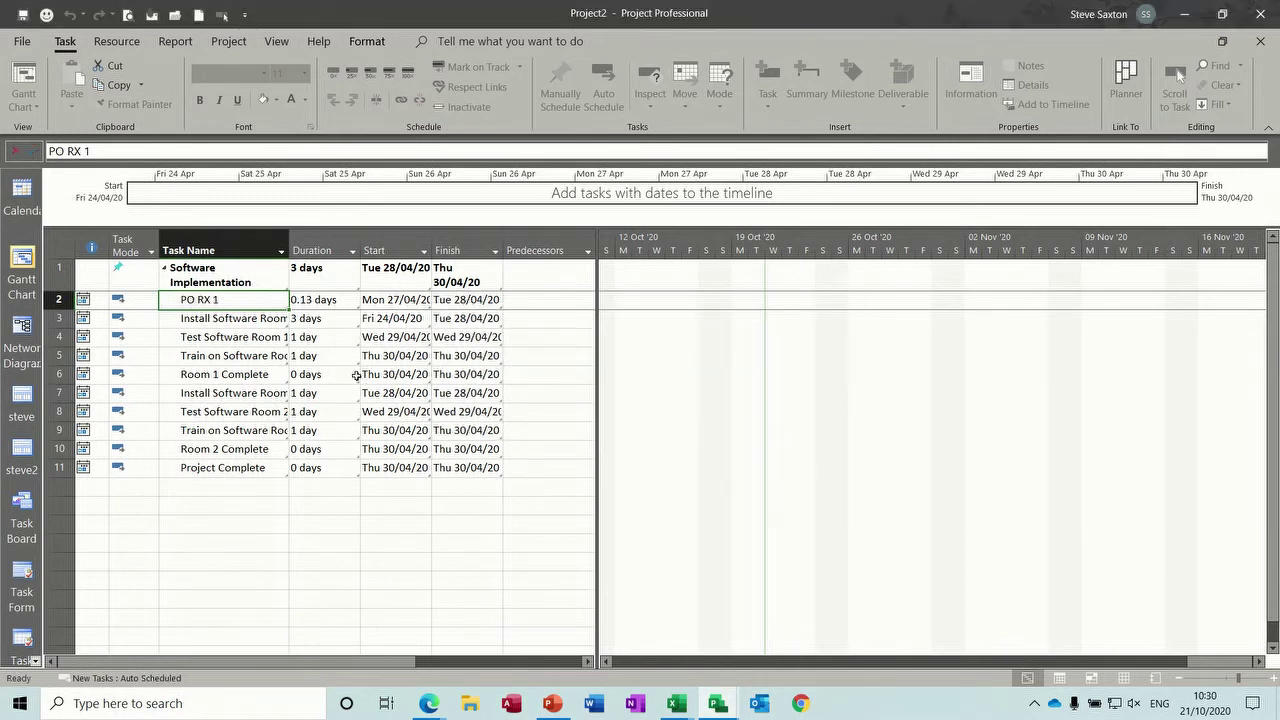
Set the Software Implementation summary's Task Mode to Auto Scheduled and autofit the Task Name column.
left_click(133, 276)
left_click(150, 281)
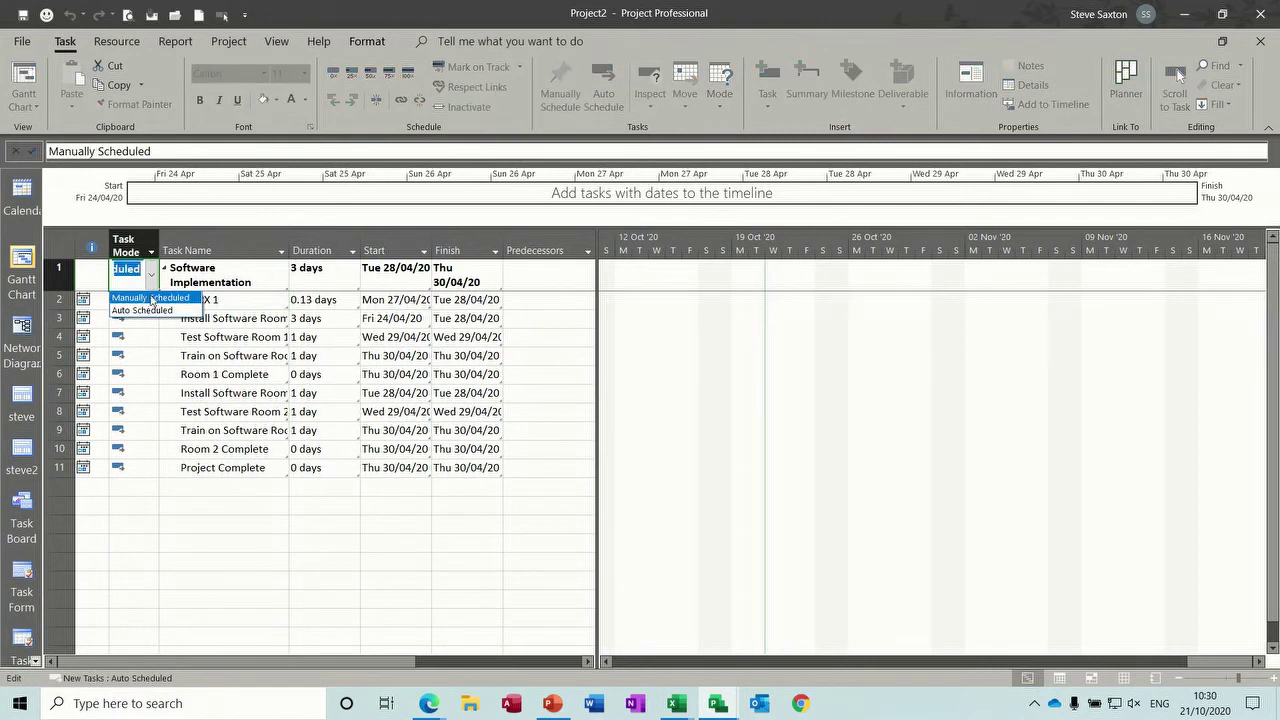
left_click(149, 312)
left_click(240, 341)
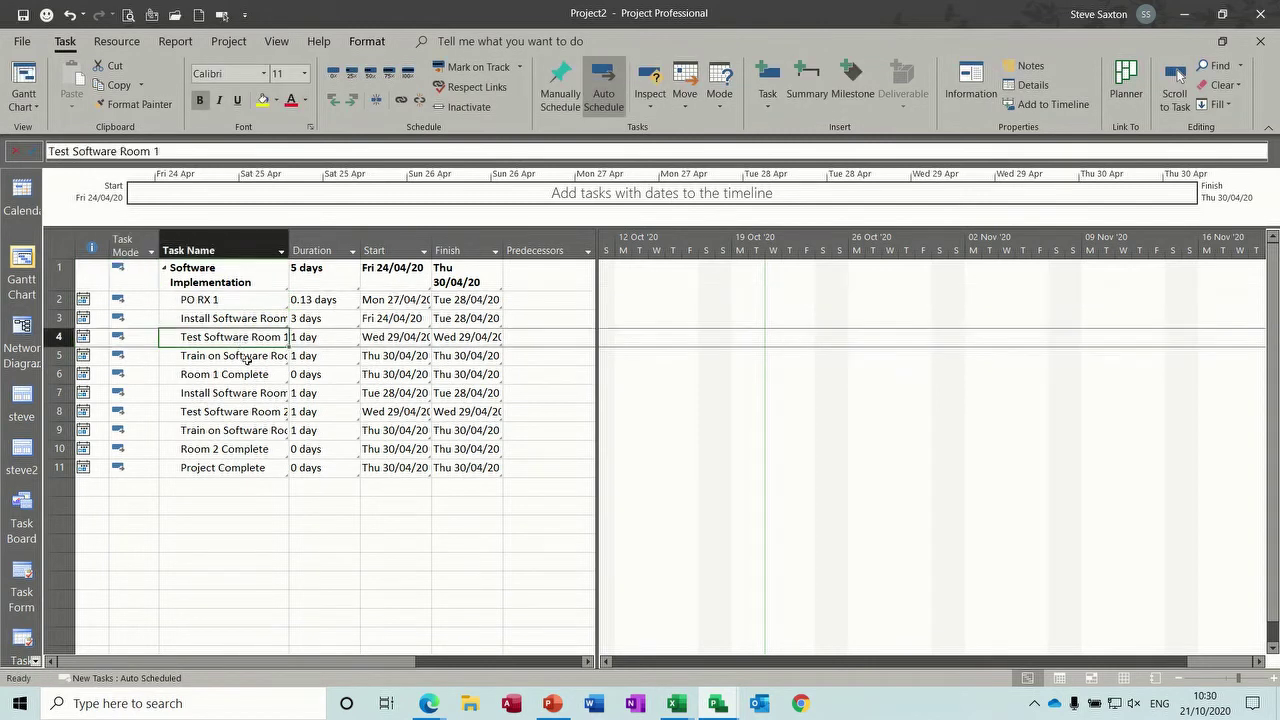
double_click(289, 250)
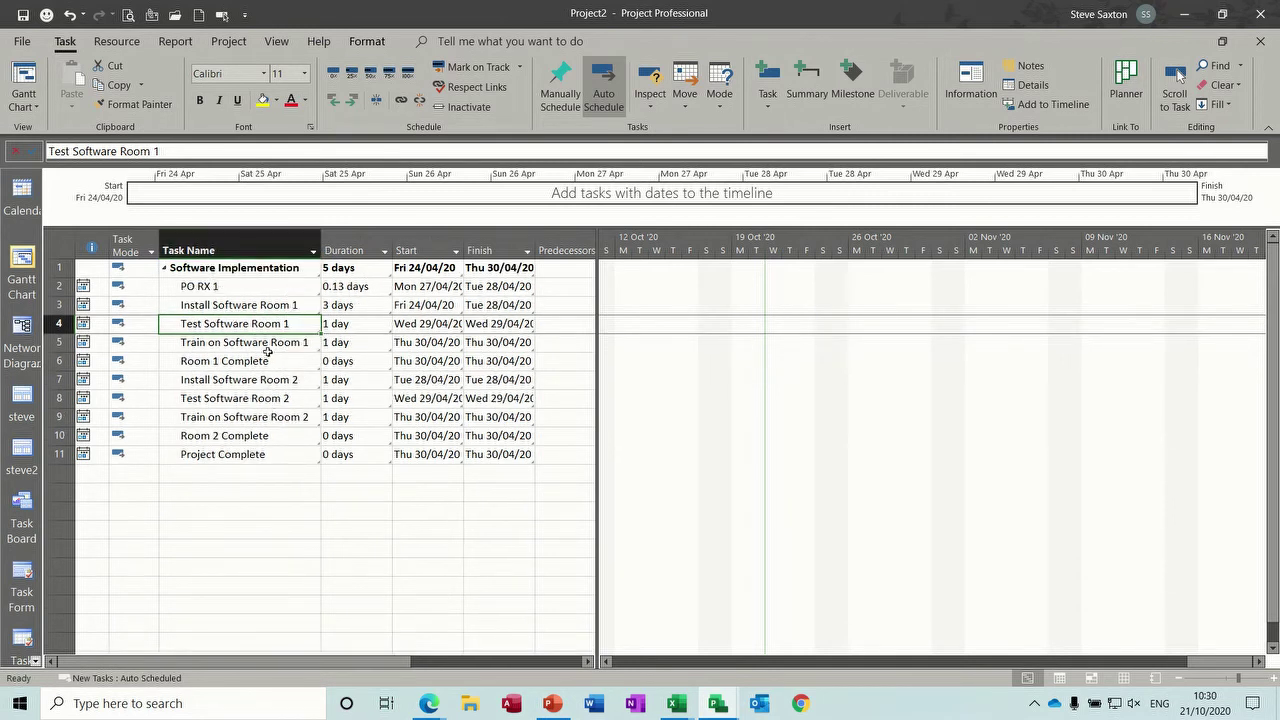
key("alt+Tab")
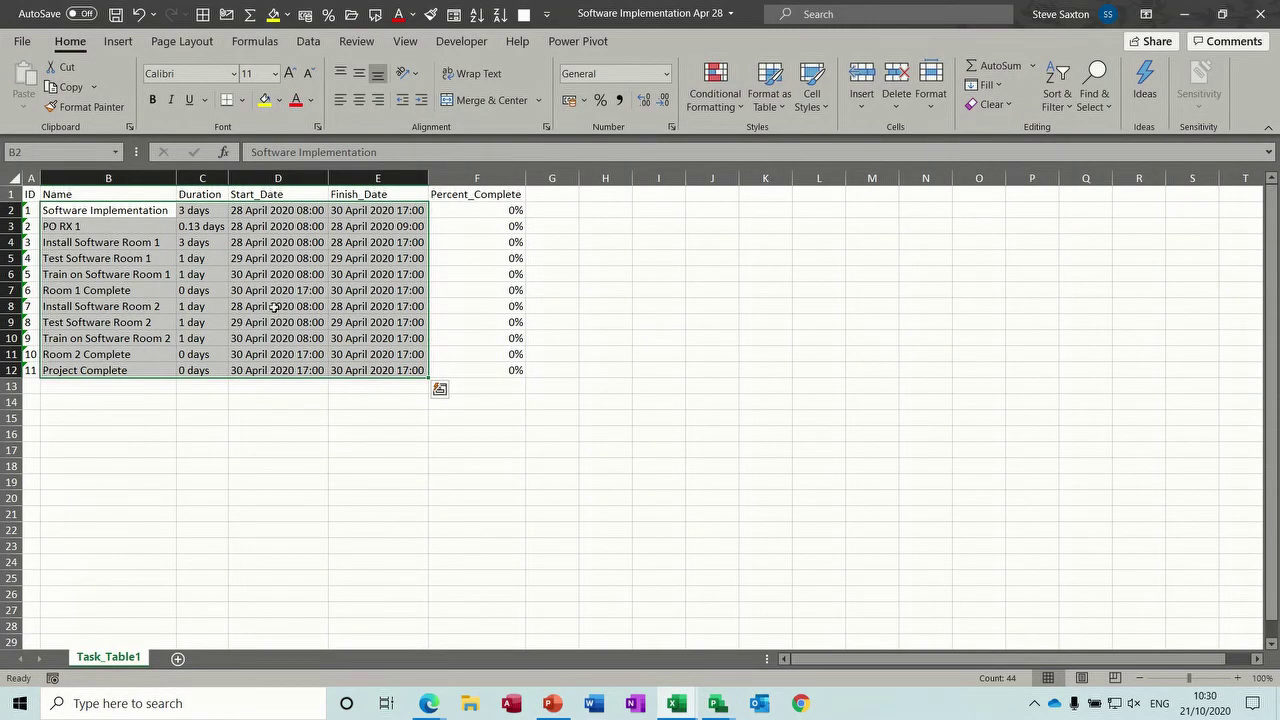
Dismiss Excel's paste options marker and check the Install Software Room 1 task in Project2.
key("Escape")
mouse_move(716, 703)
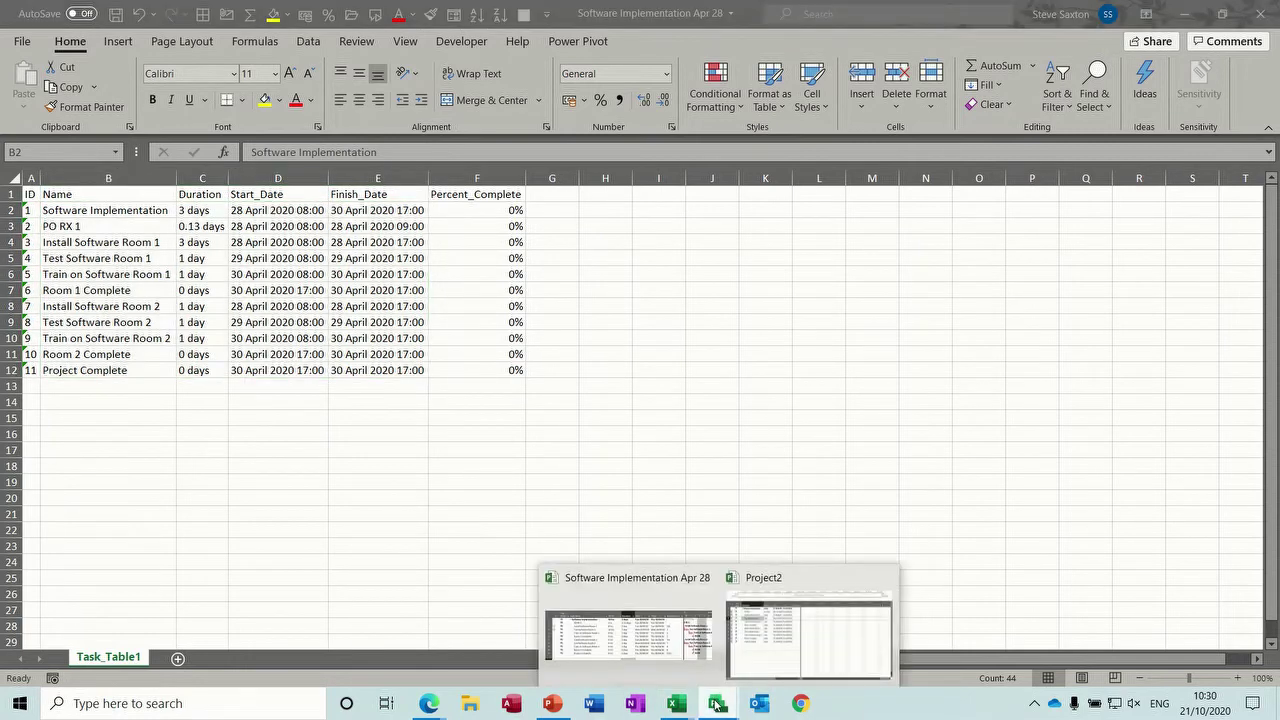
left_click(748, 645)
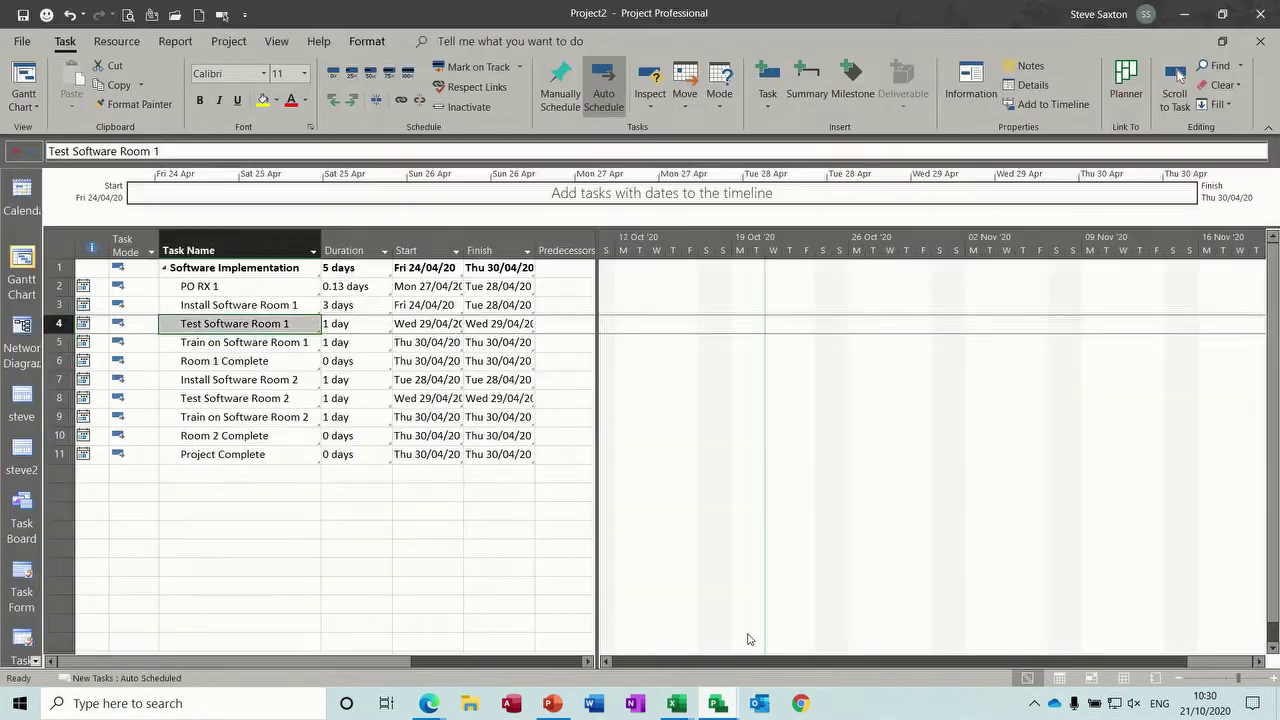
left_click(279, 305)
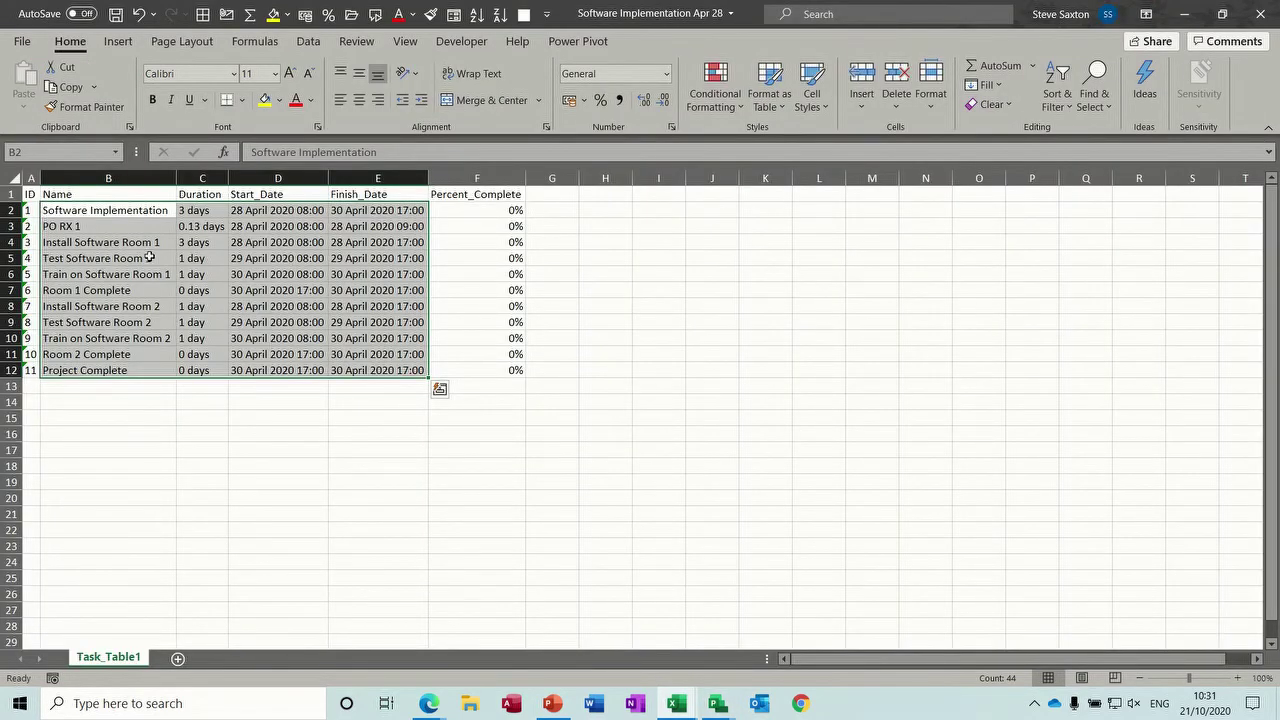
Change the task name in cell B3 from PO RX 1 to PO.
left_click(136, 225)
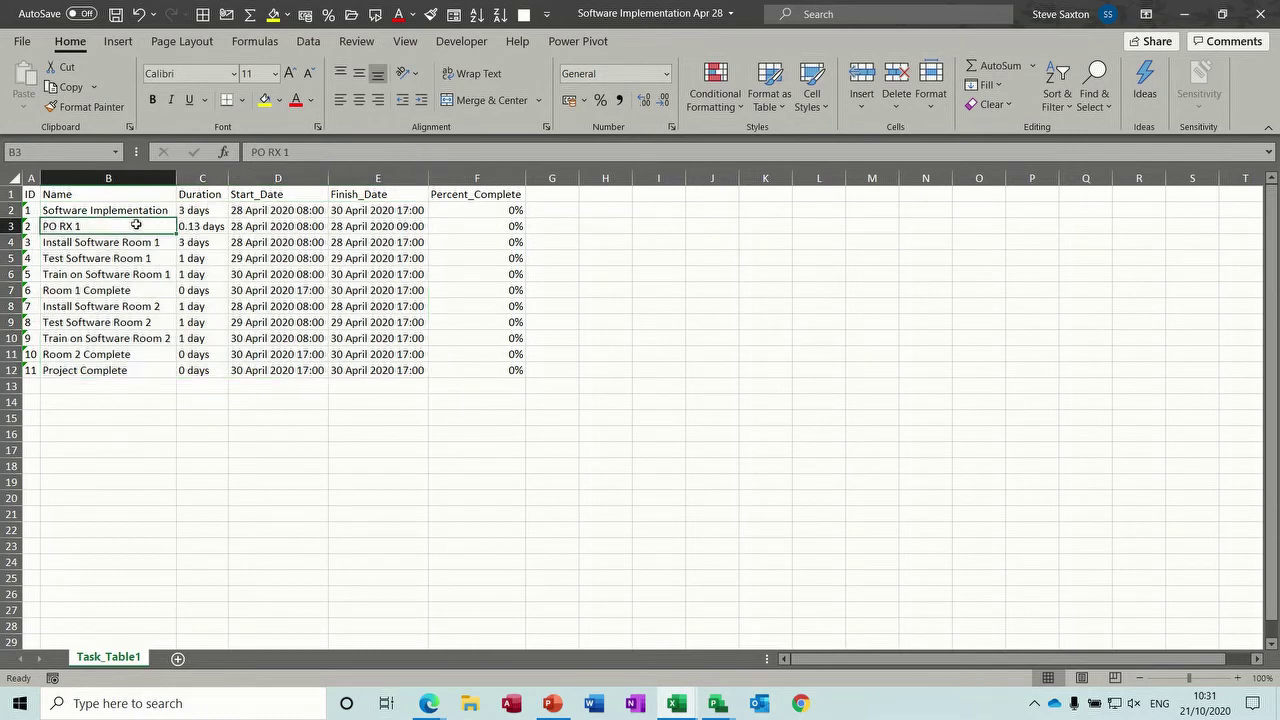
type("PO")
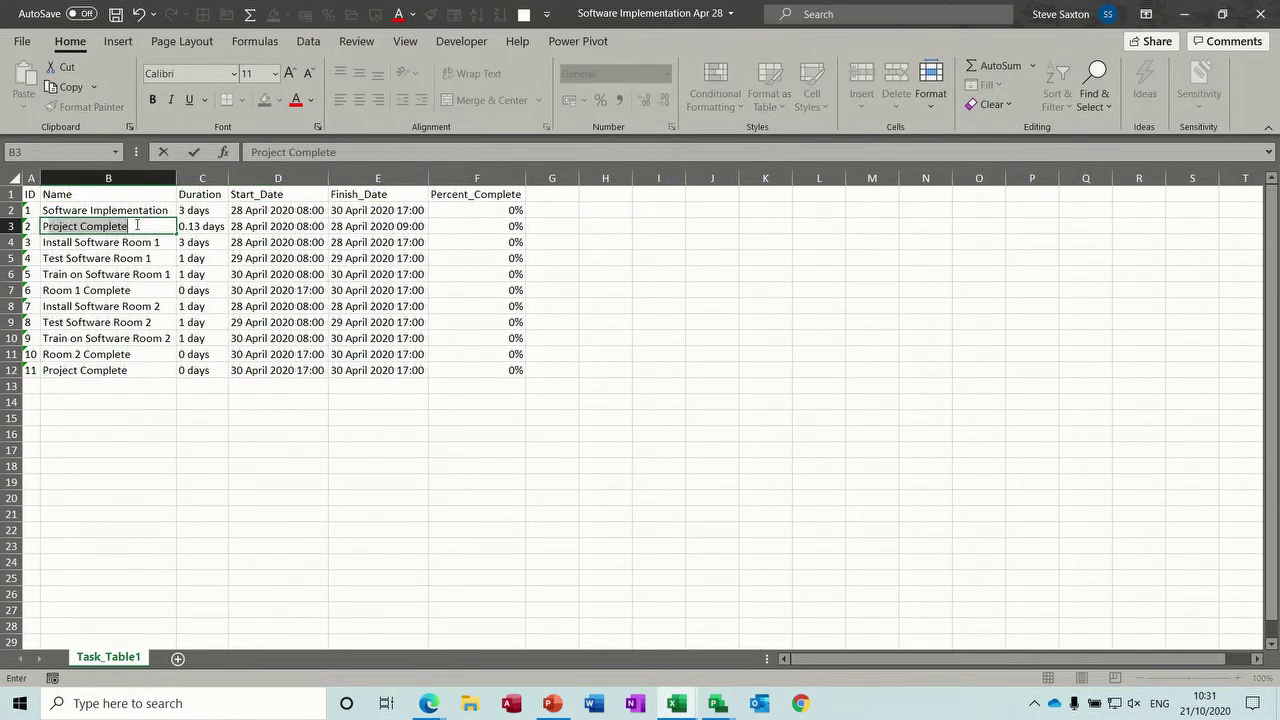
left_click(133, 251)
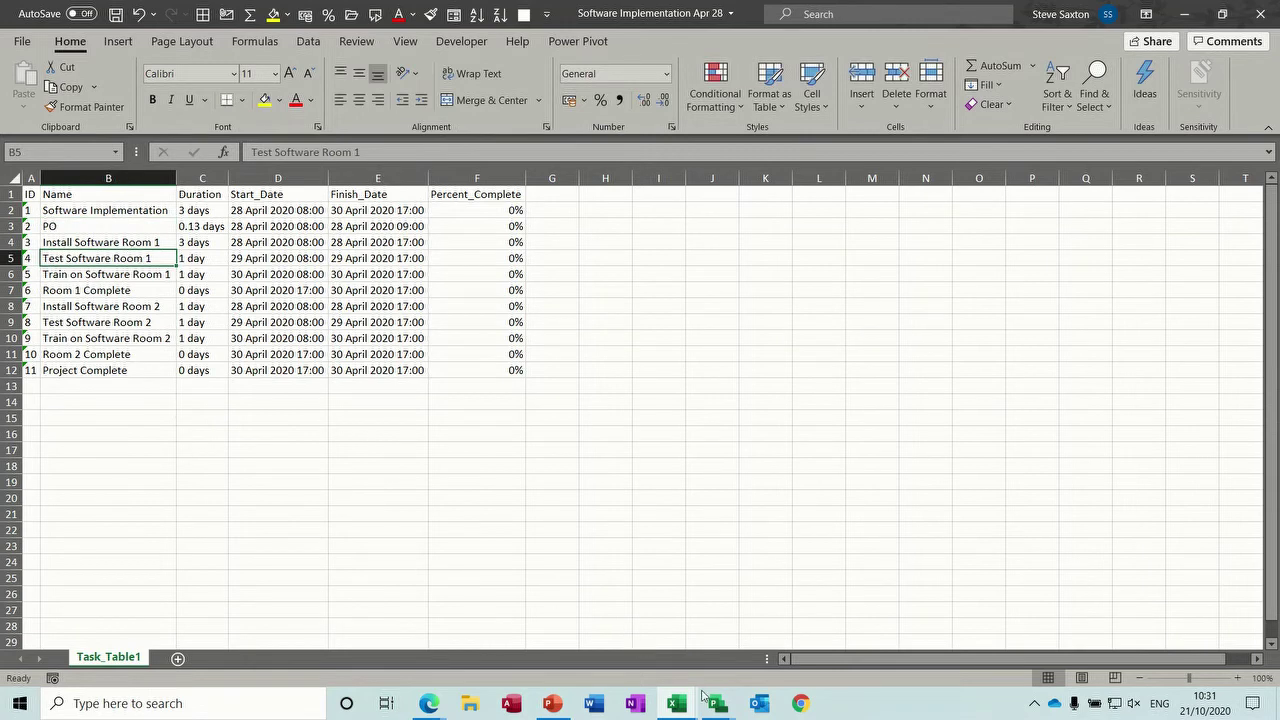
mouse_move(717, 703)
left_click(748, 668)
left_click(718, 703)
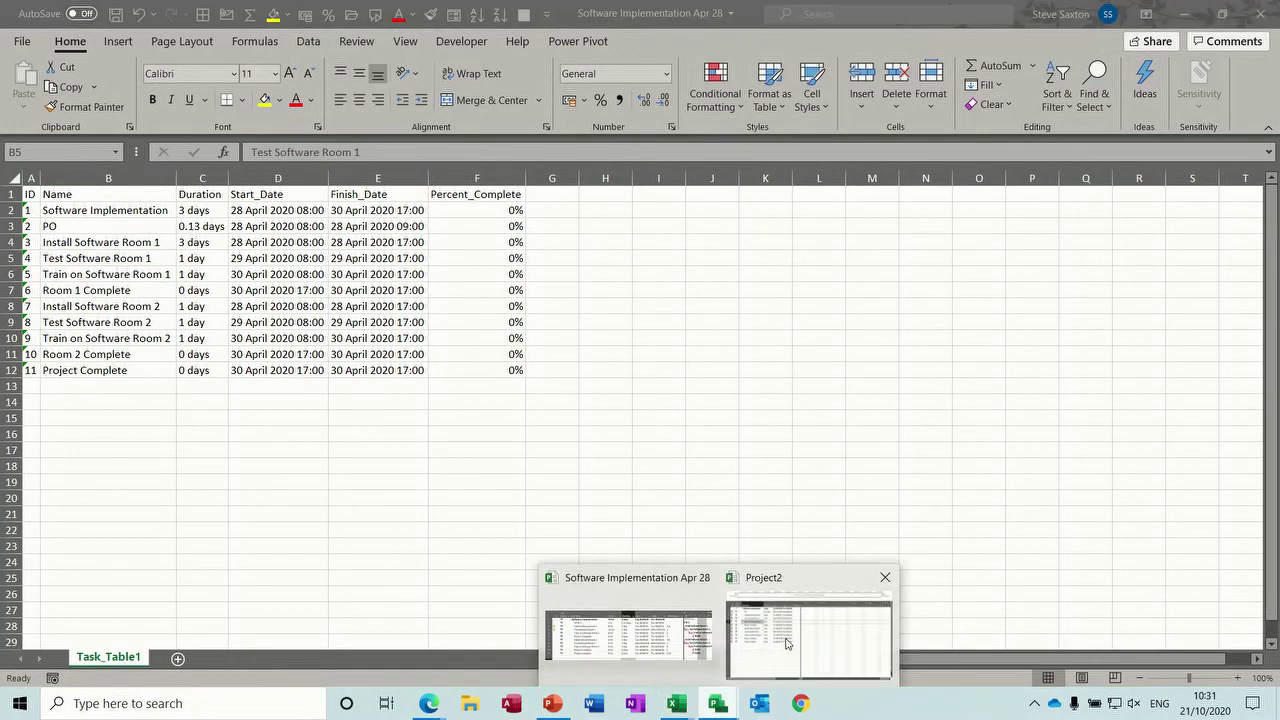
In Project2, switch row 1's Task Mode to Auto Scheduled so the summary spans 5 days from Fri 24/04/20.
left_click(786, 643)
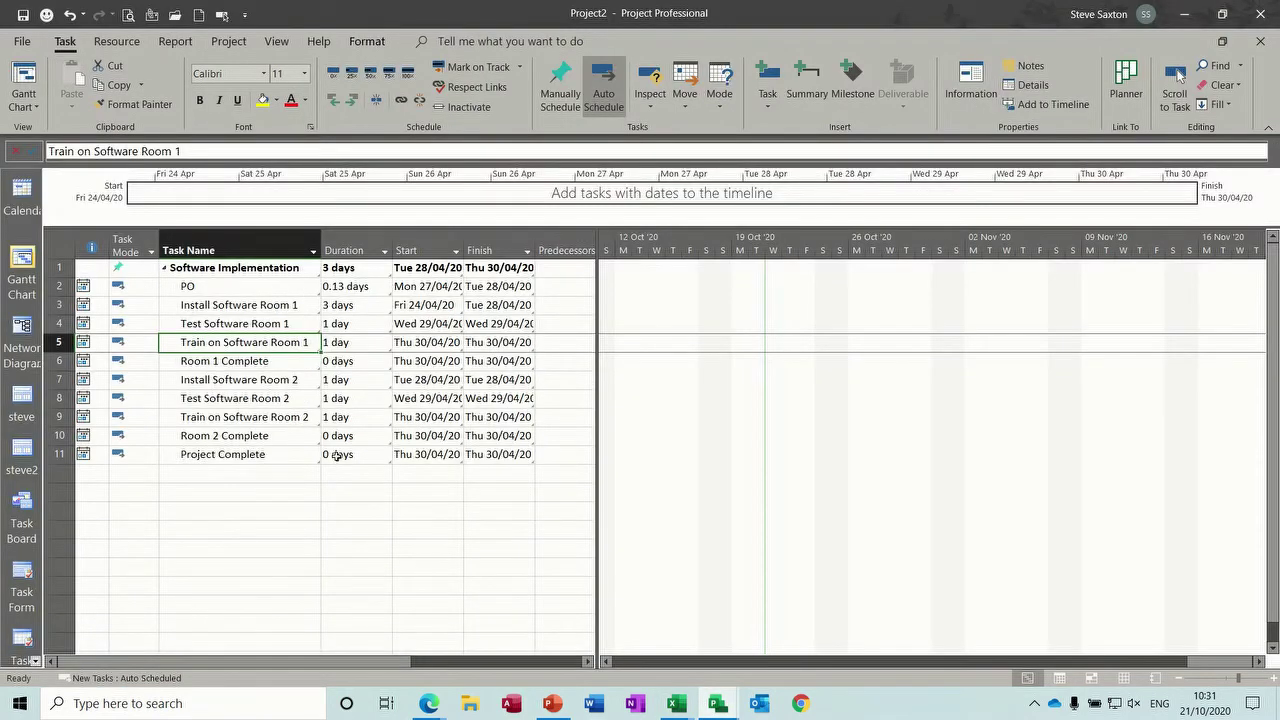
left_click(146, 268)
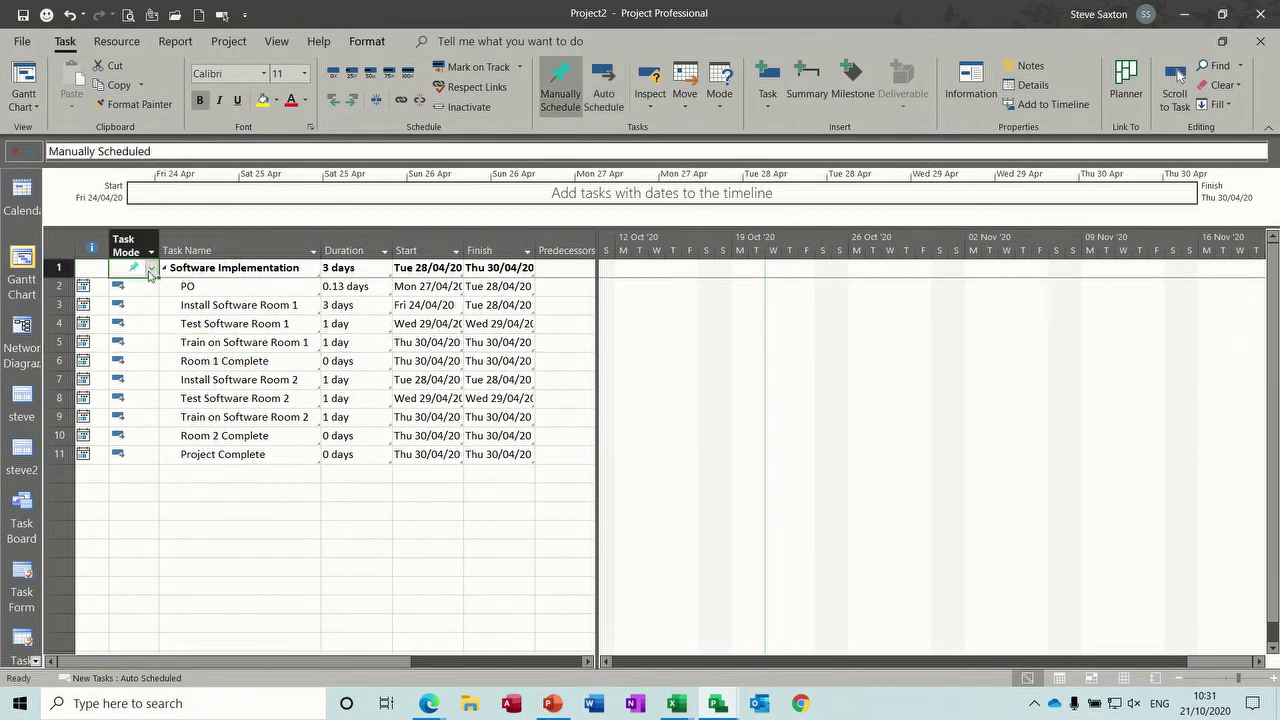
left_click(150, 270)
left_click(153, 301)
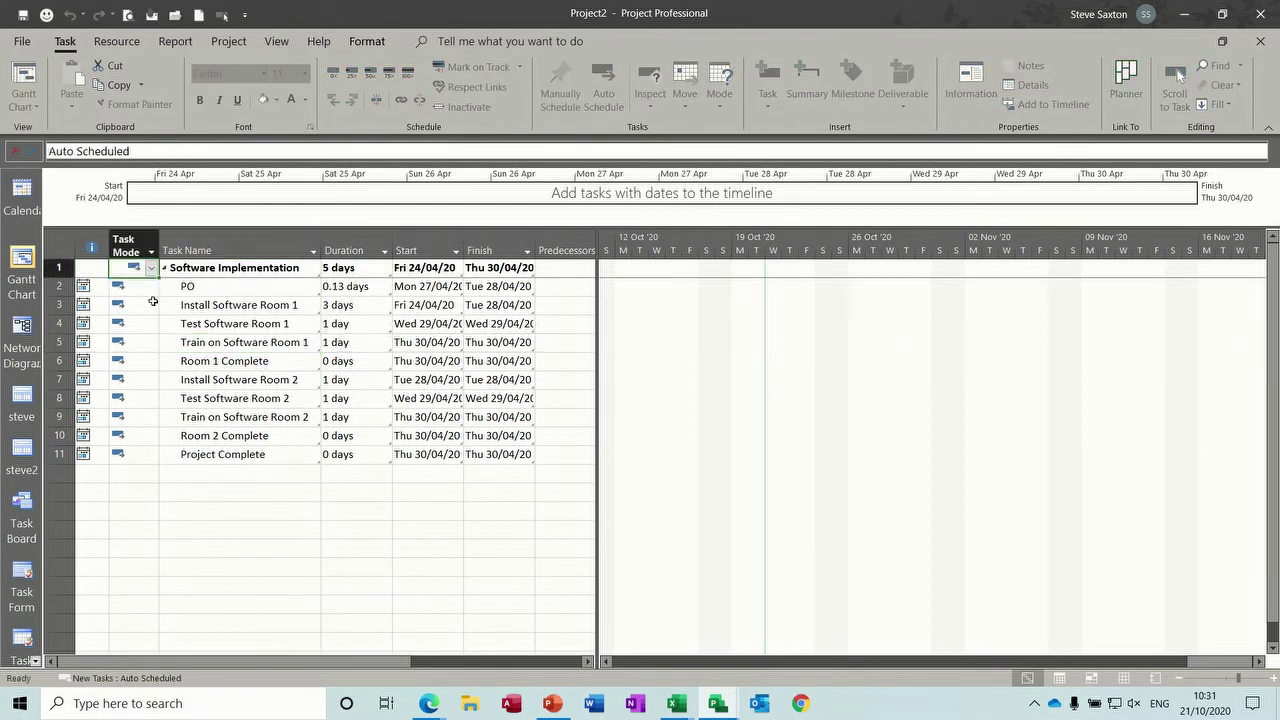
left_click(218, 324)
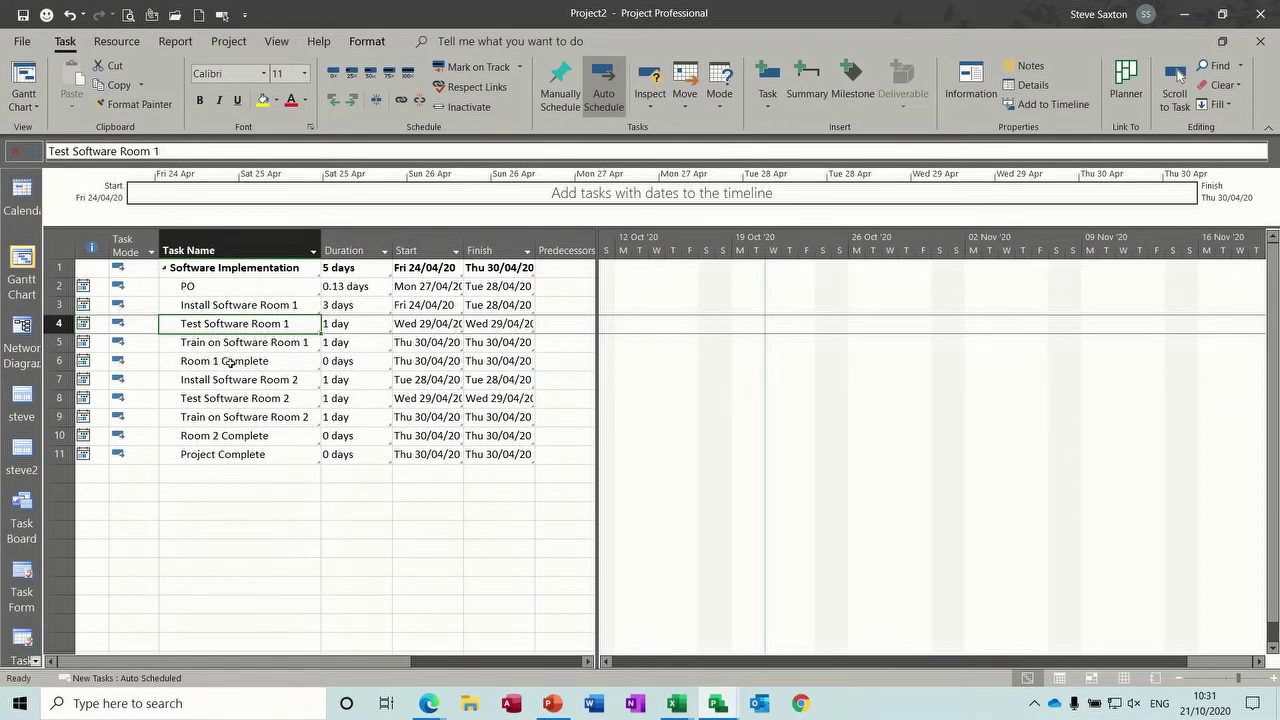
key("alt+Tab")
Change the task name in cell B7 from Room 1 Complete to 1, then return to the Project plan.
left_click(136, 289)
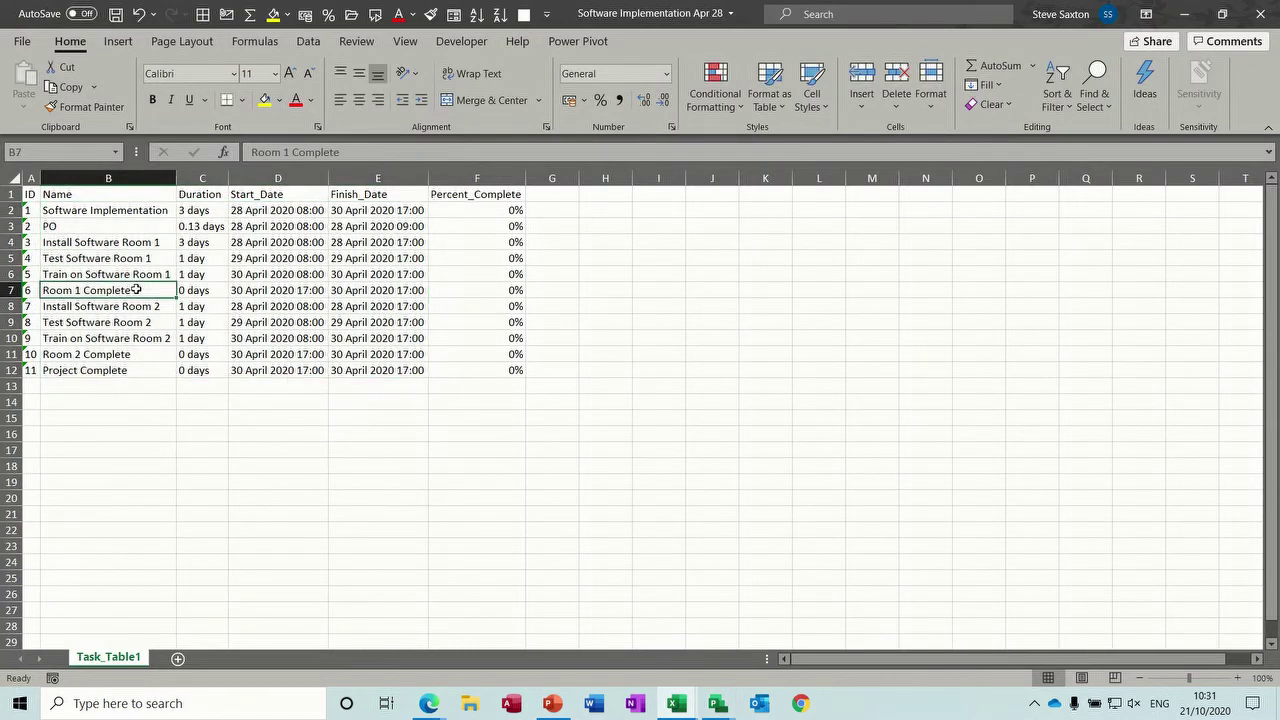
type("1")
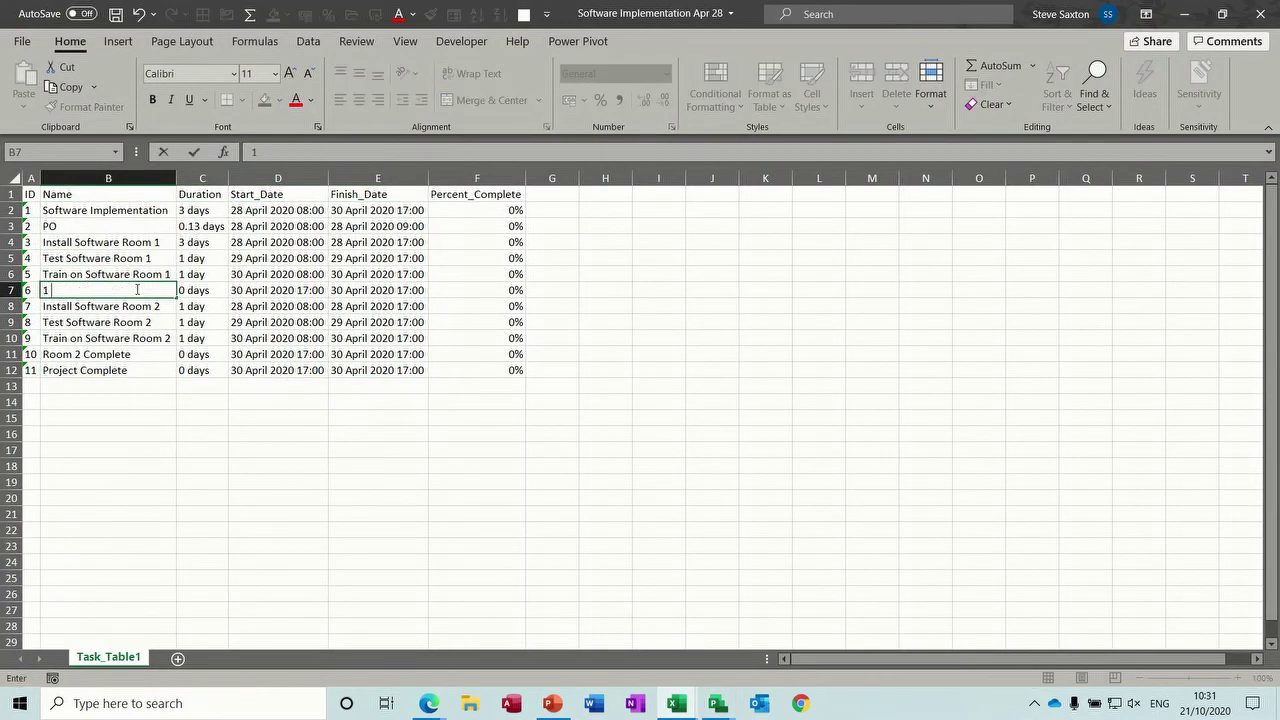
left_click(115, 337)
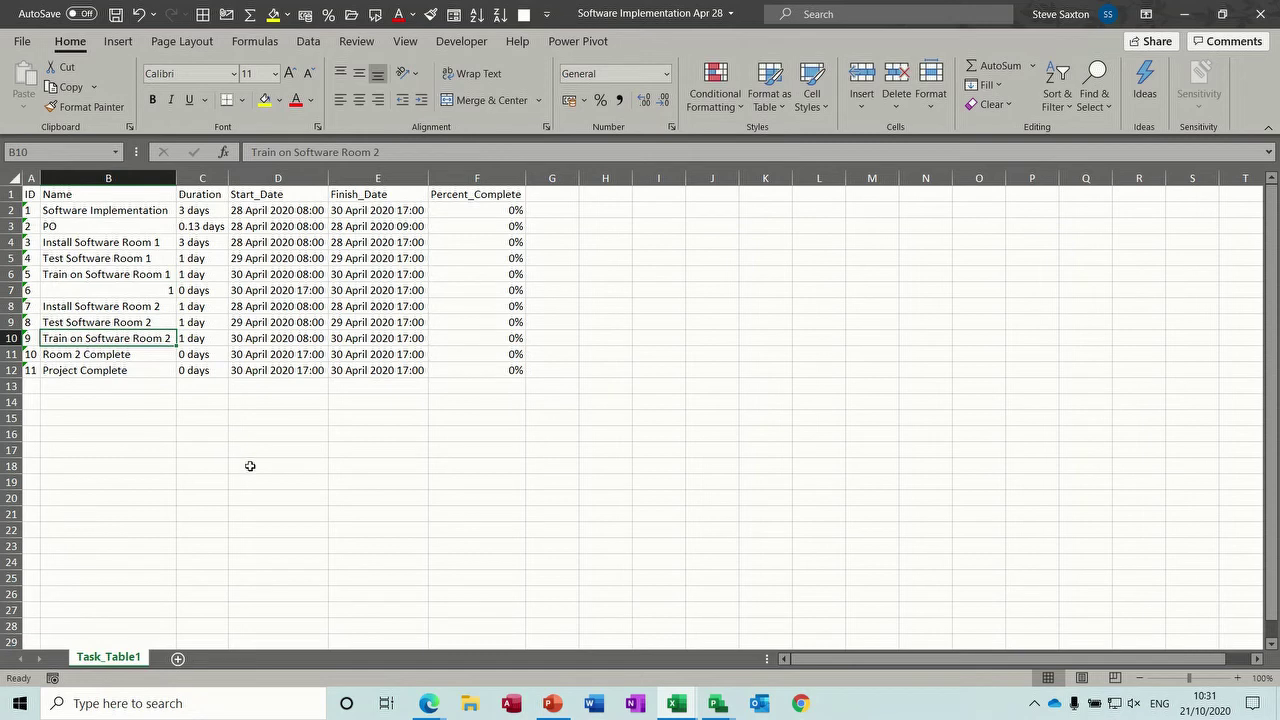
left_click(716, 705)
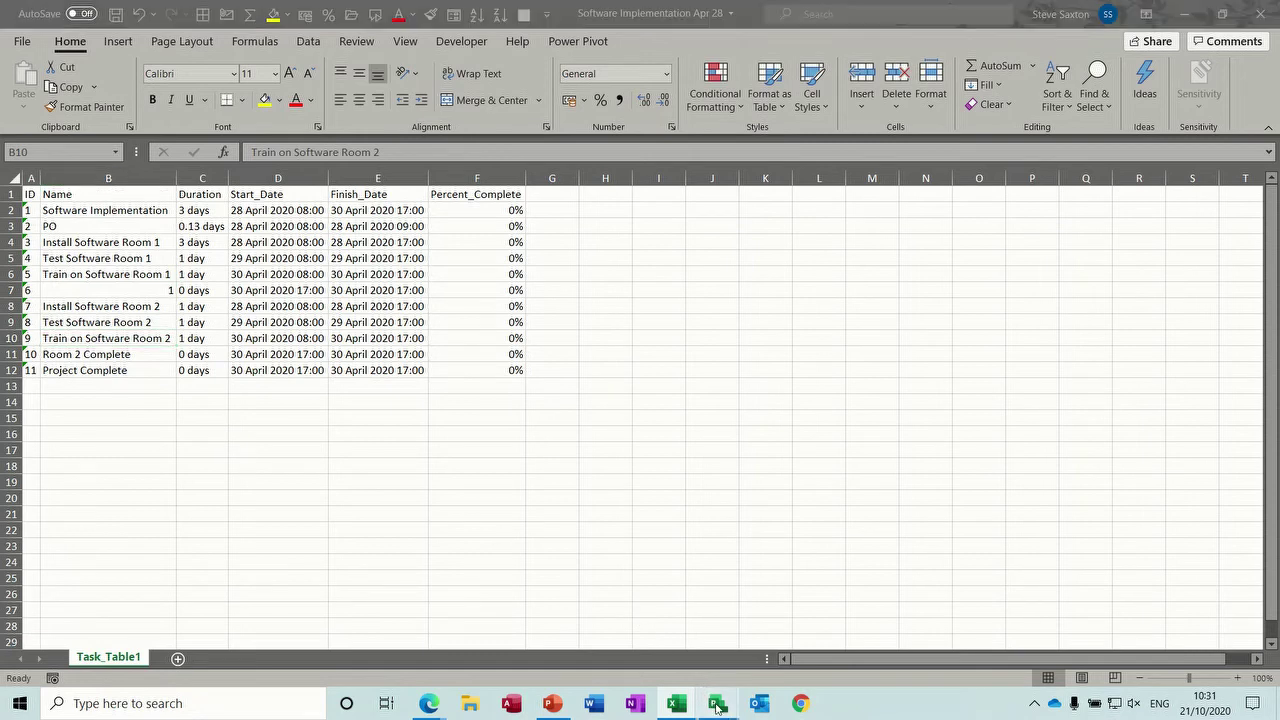
left_click(770, 636)
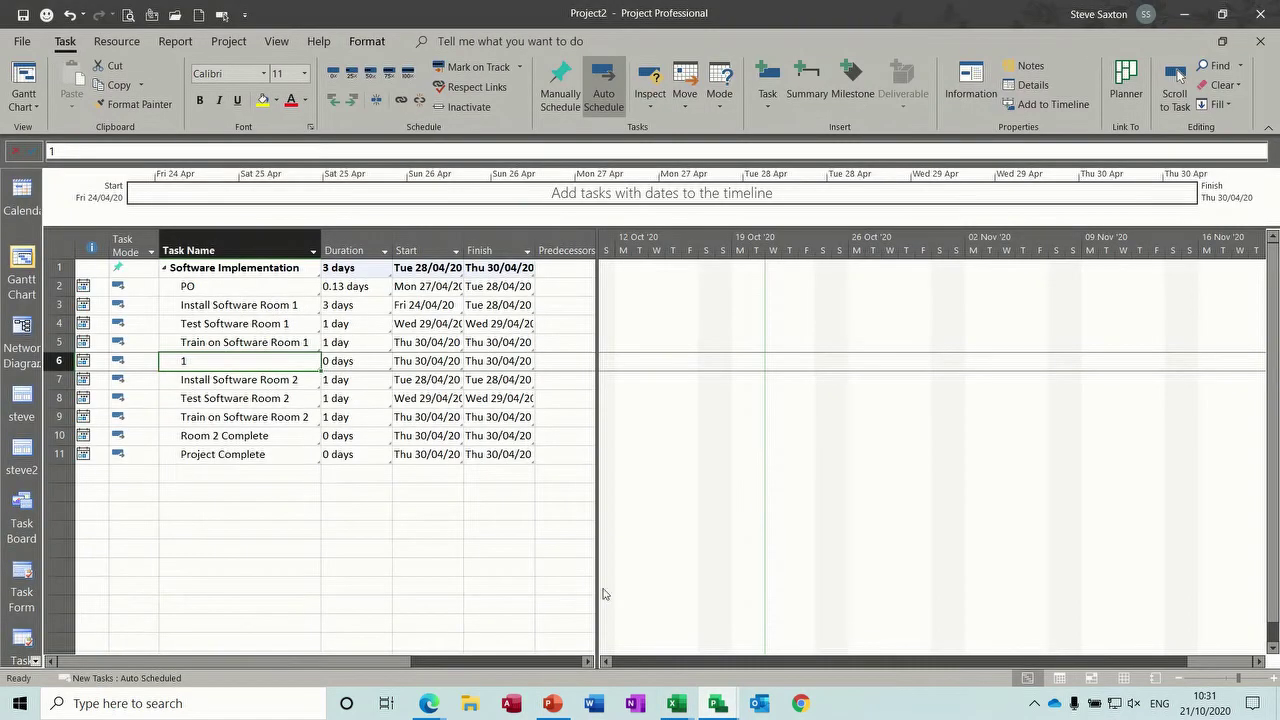
Confirm that row 6's task name now reads 1 in Project2.
left_click(183, 368)
type("1")
left_click(233, 386)
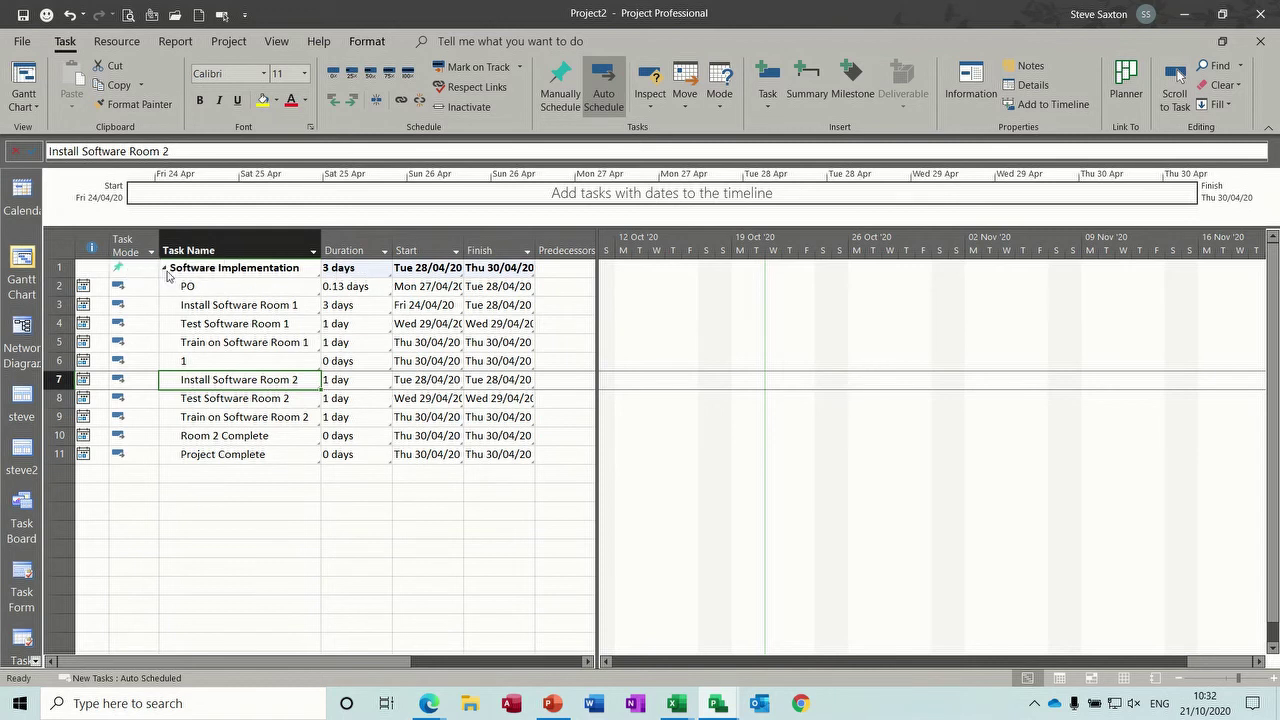
Set row 1's Task Mode to Auto Scheduled and verify the summary's 5-day duration.
left_click(134, 268)
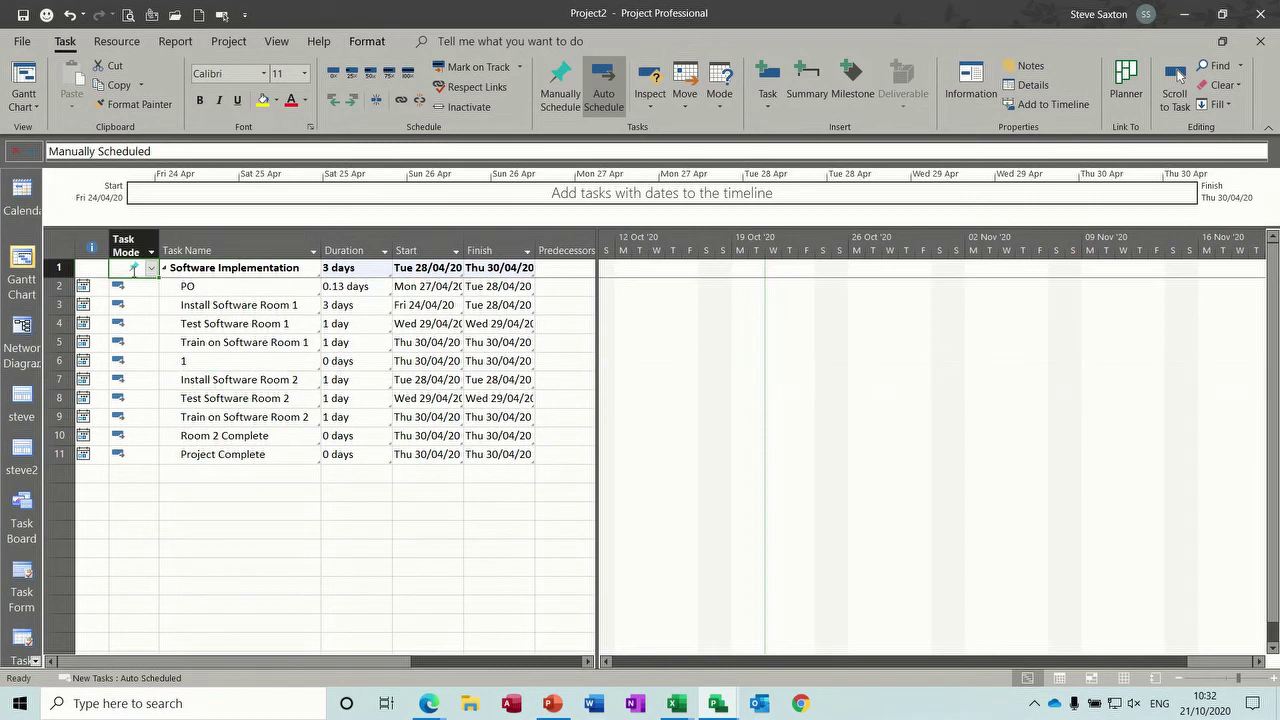
left_click(151, 268)
left_click(144, 297)
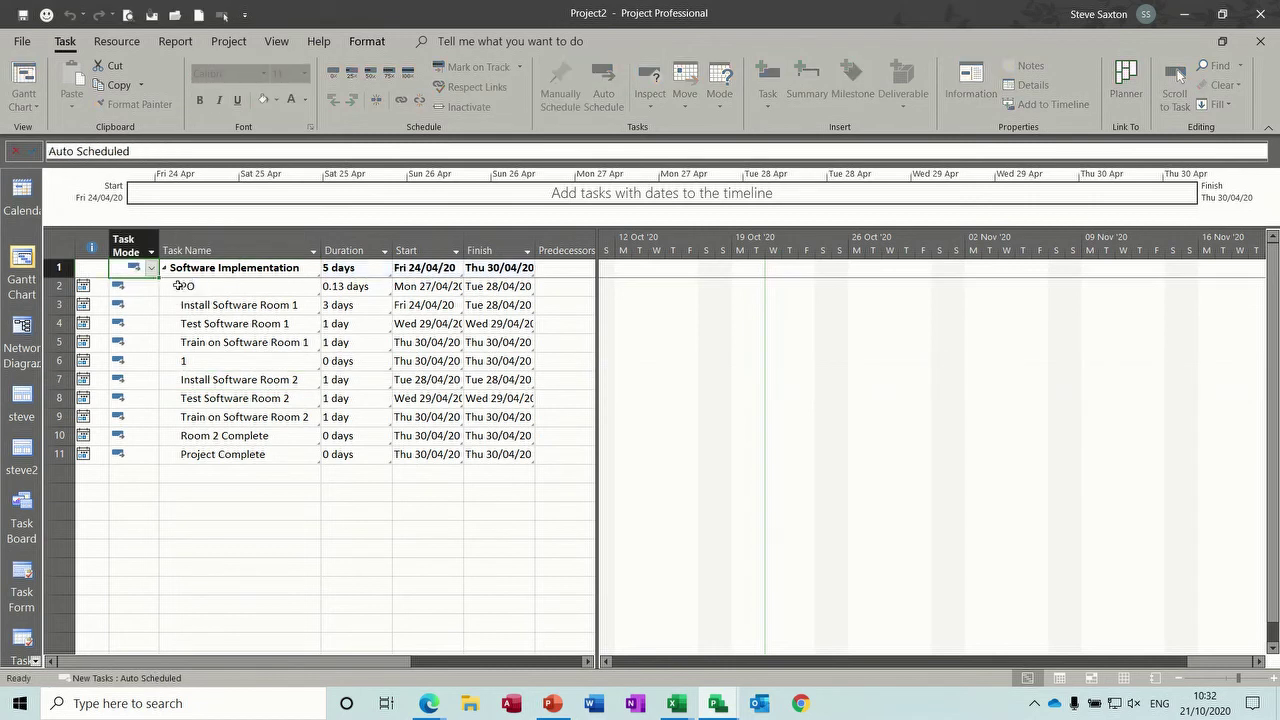
left_click(265, 322)
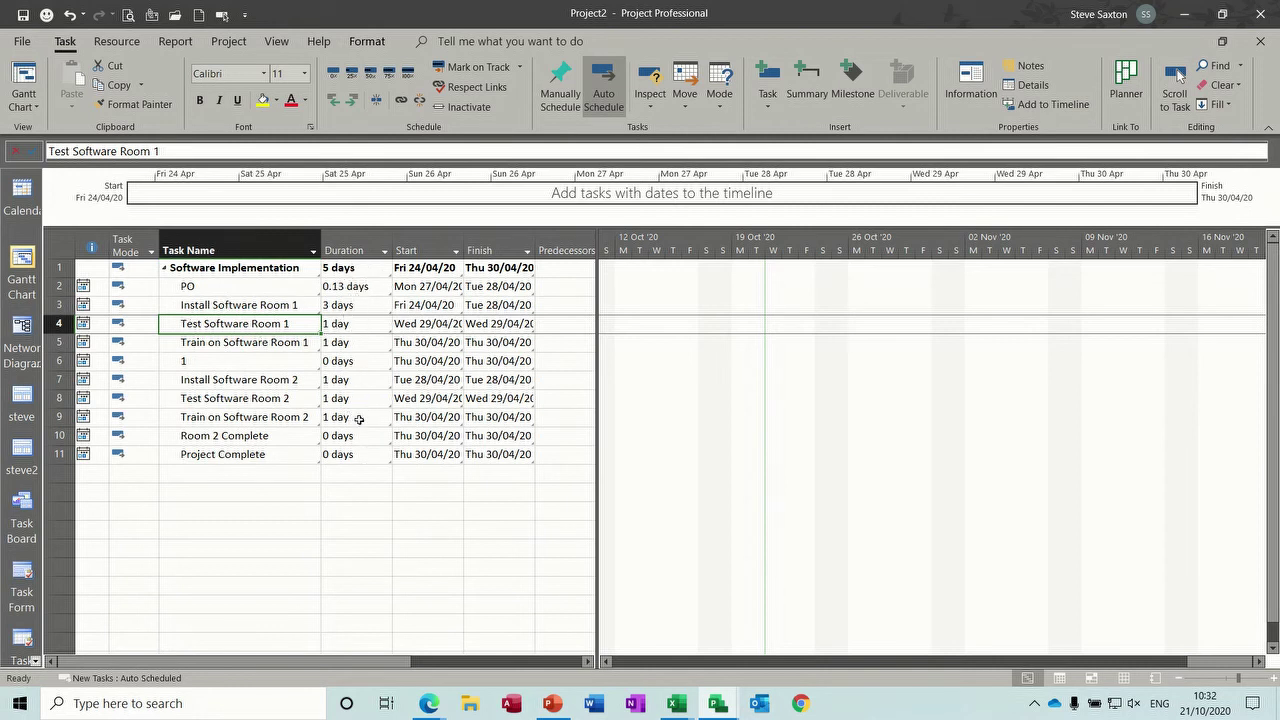
left_click(330, 268)
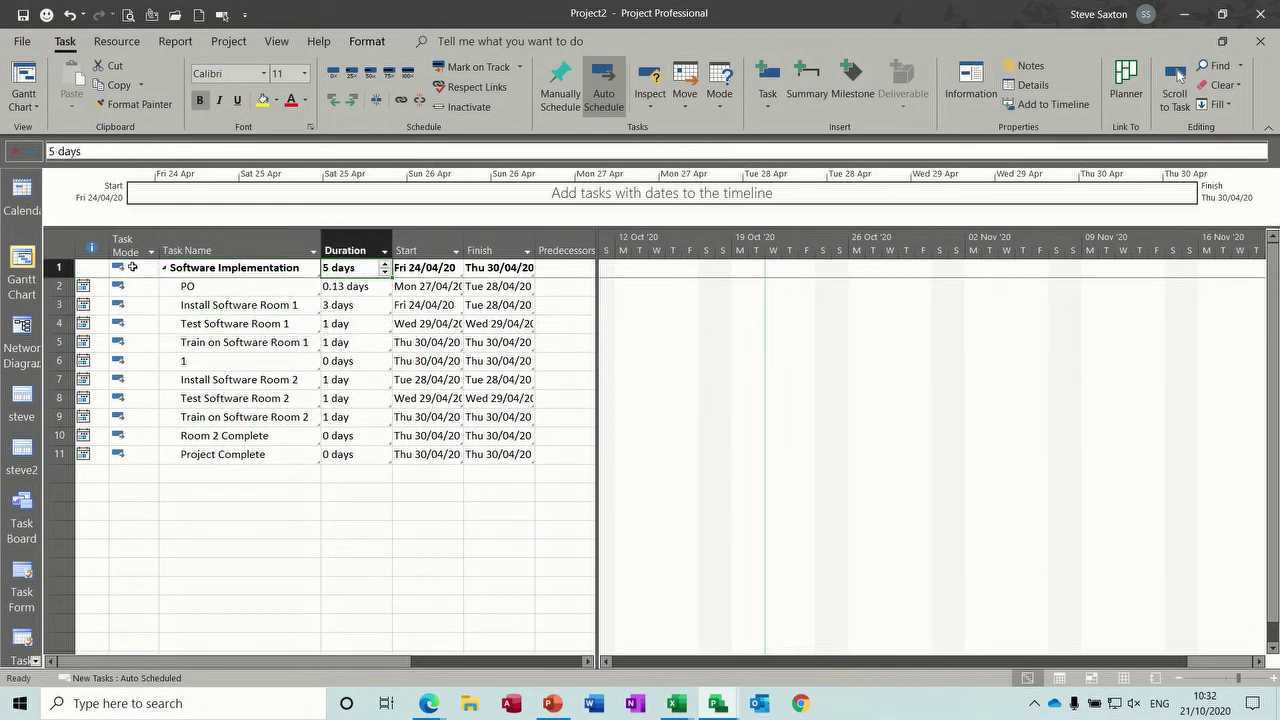